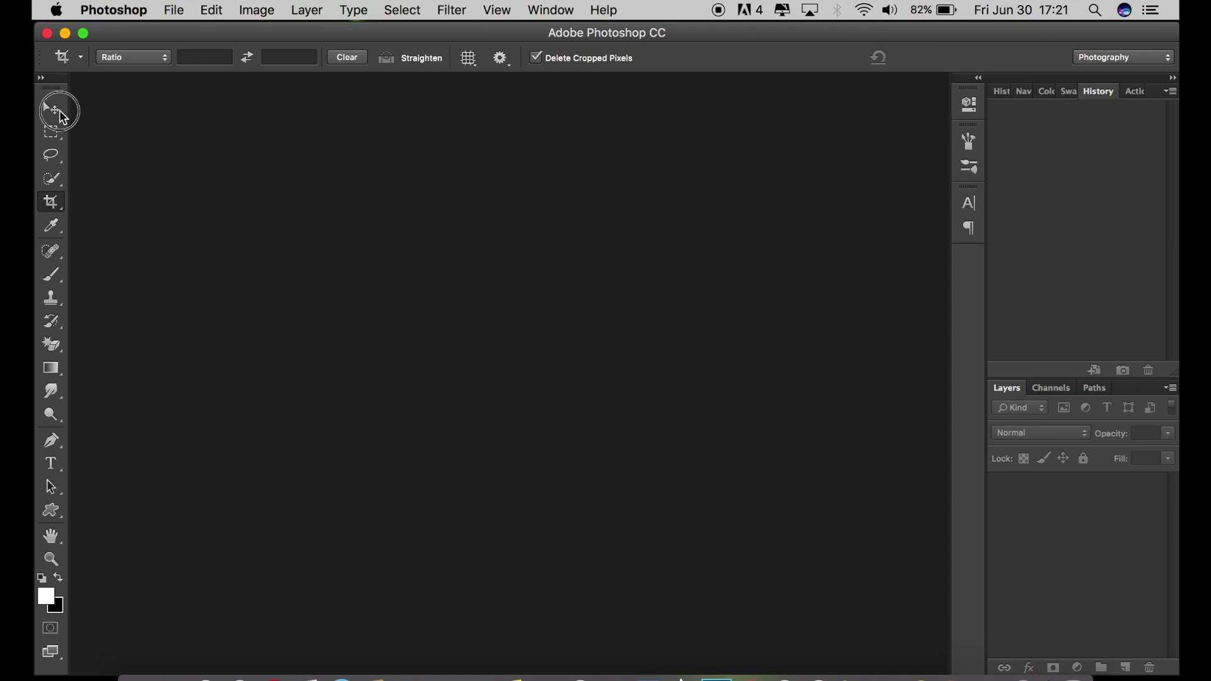
# Open IMG_1815.jpg from the Desktop, fit it to the window, and start duplicating the Background layer.
pyautogui.click(60, 113)
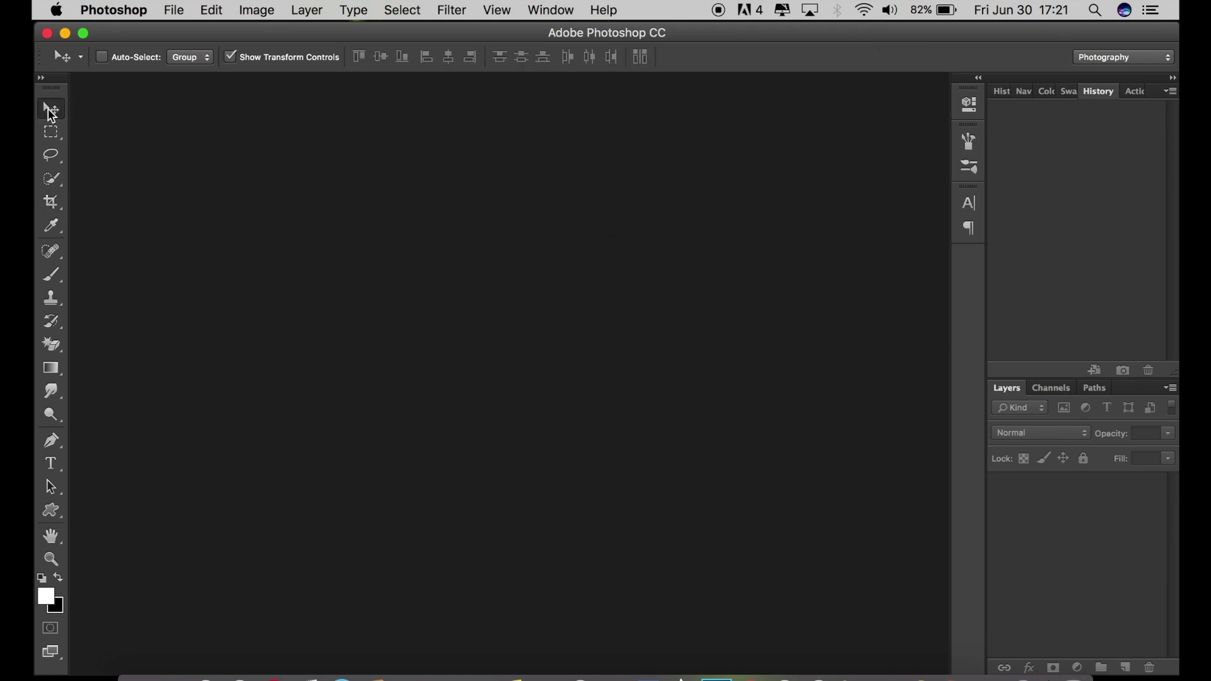
pyautogui.click(174, 10)
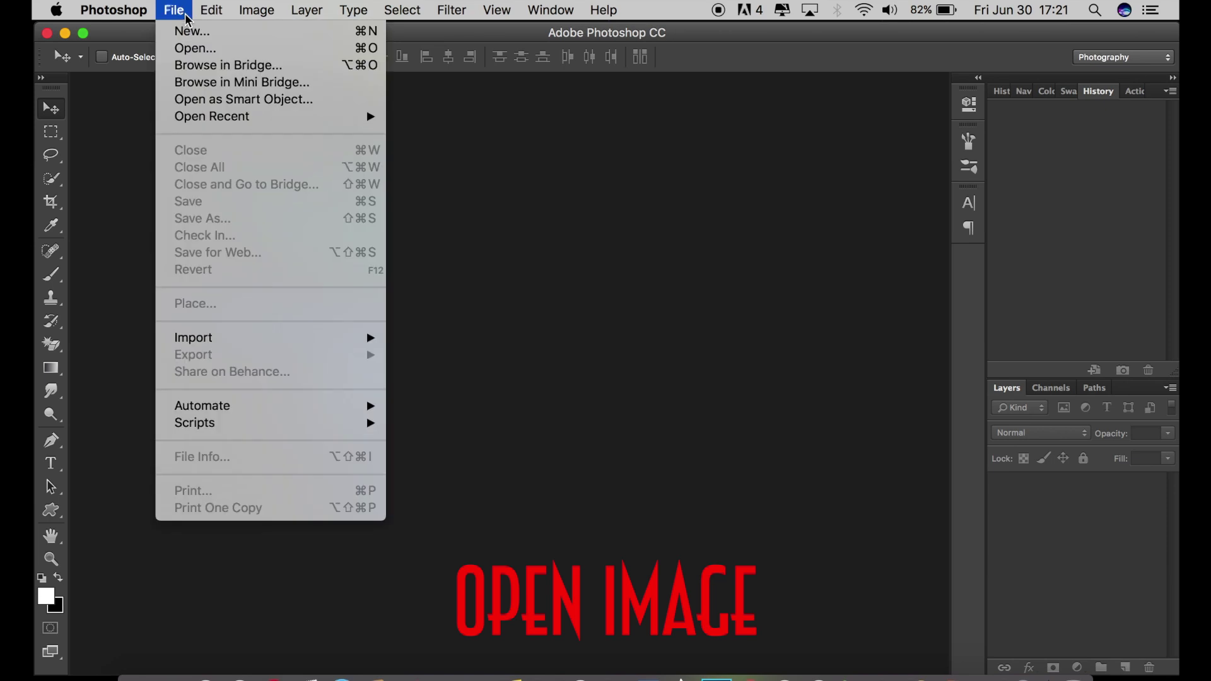
pyautogui.click(186, 49)
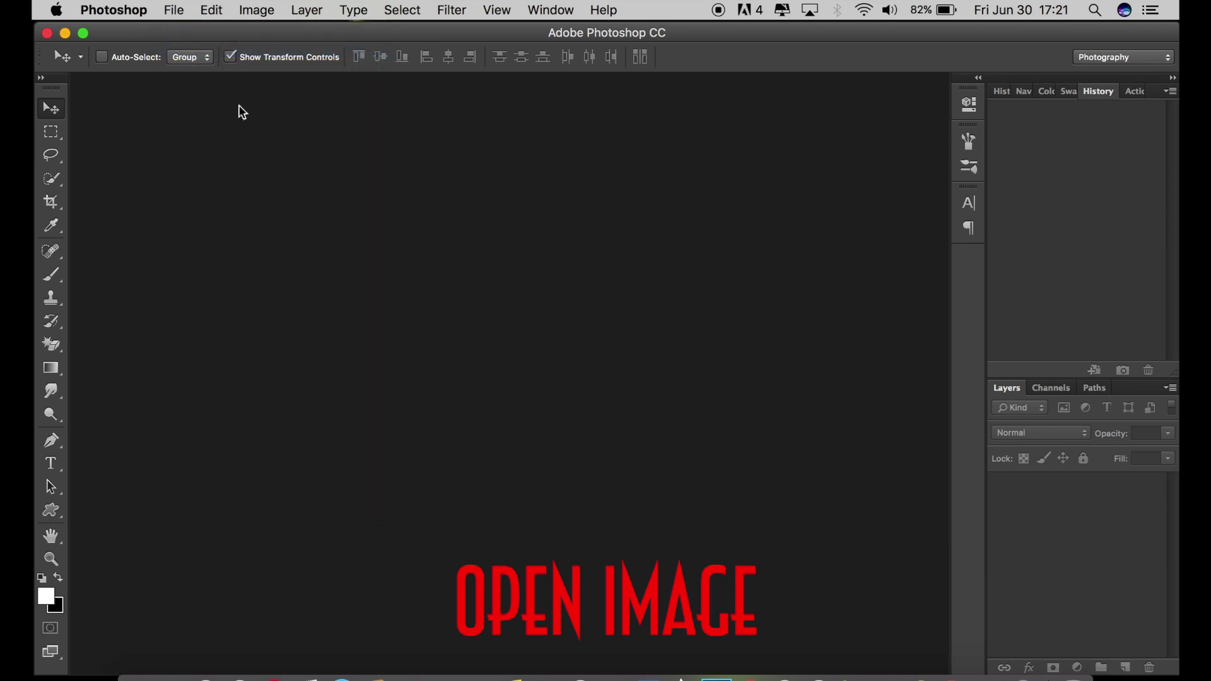
pyautogui.click(358, 183)
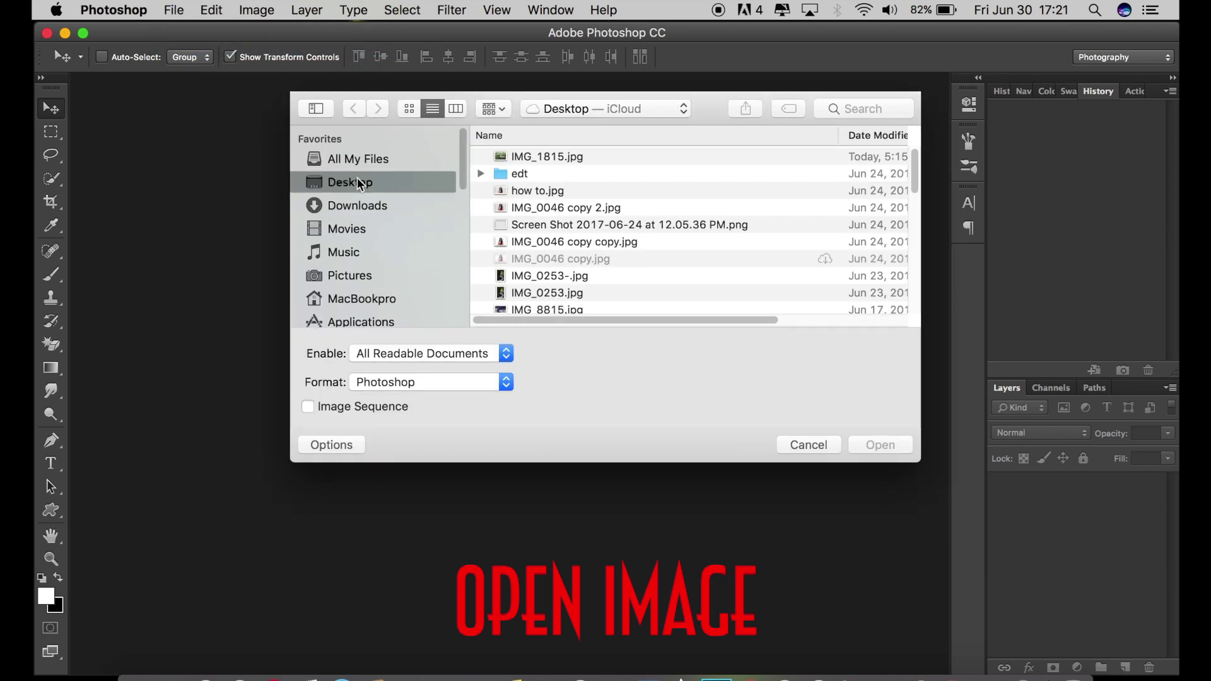
pyautogui.click(579, 158)
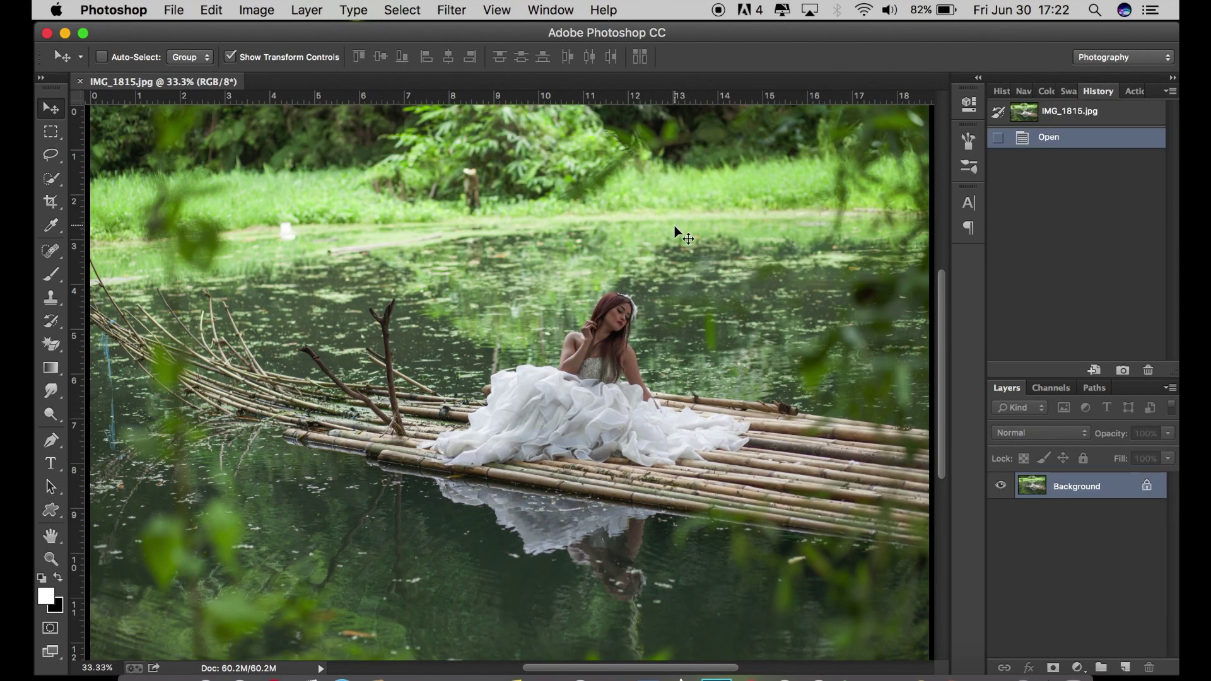
pyautogui.press('super+0')
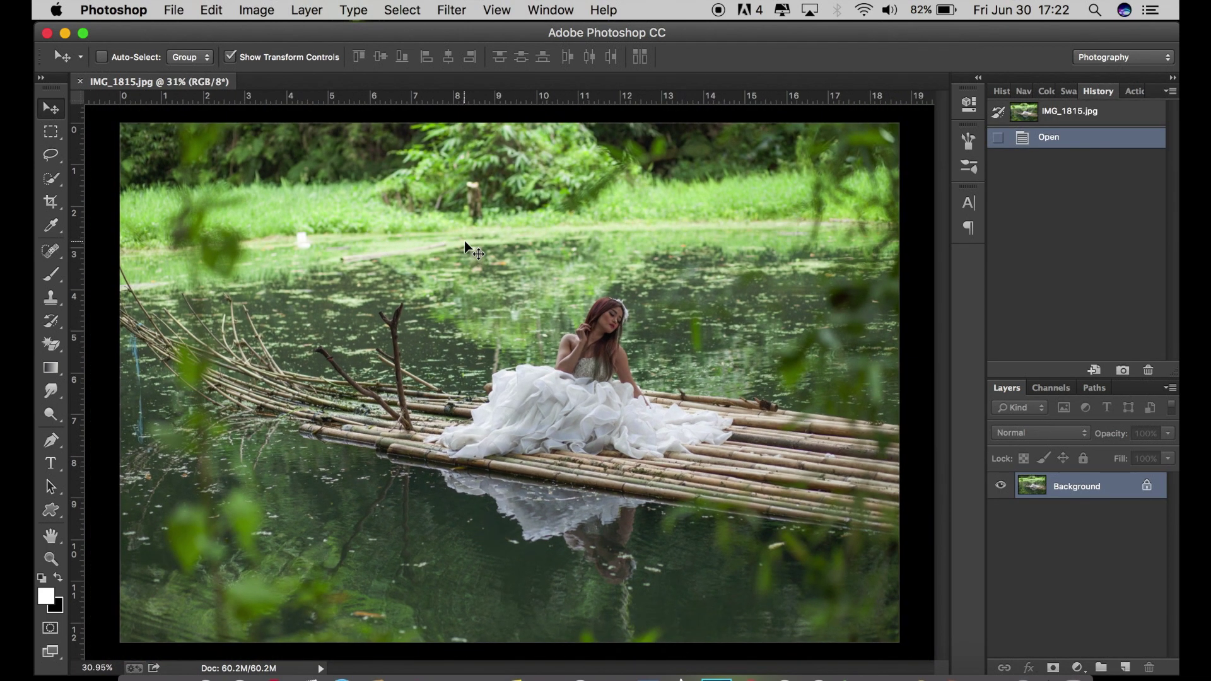
pyautogui.moveTo(1091, 487); pyautogui.dragTo(1129, 666)
# Create the Background copy and add a reversed, radial Gradient Fill layer.
pyautogui.click(1001, 486)
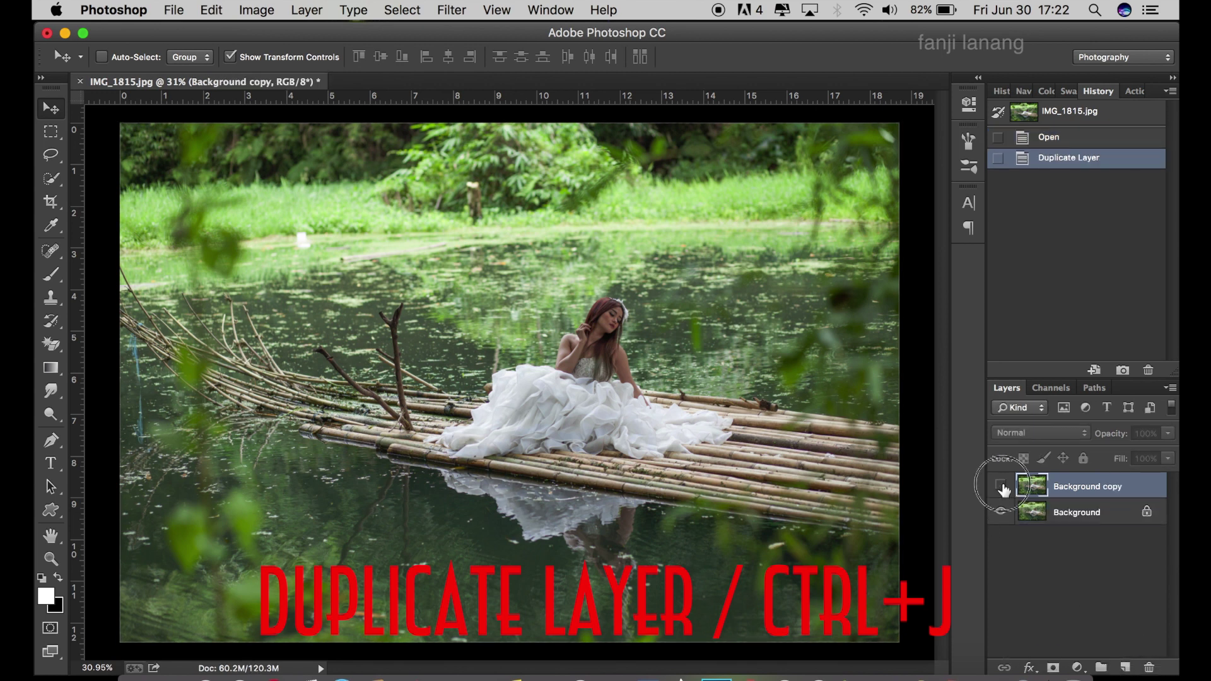
pyautogui.click(1077, 668)
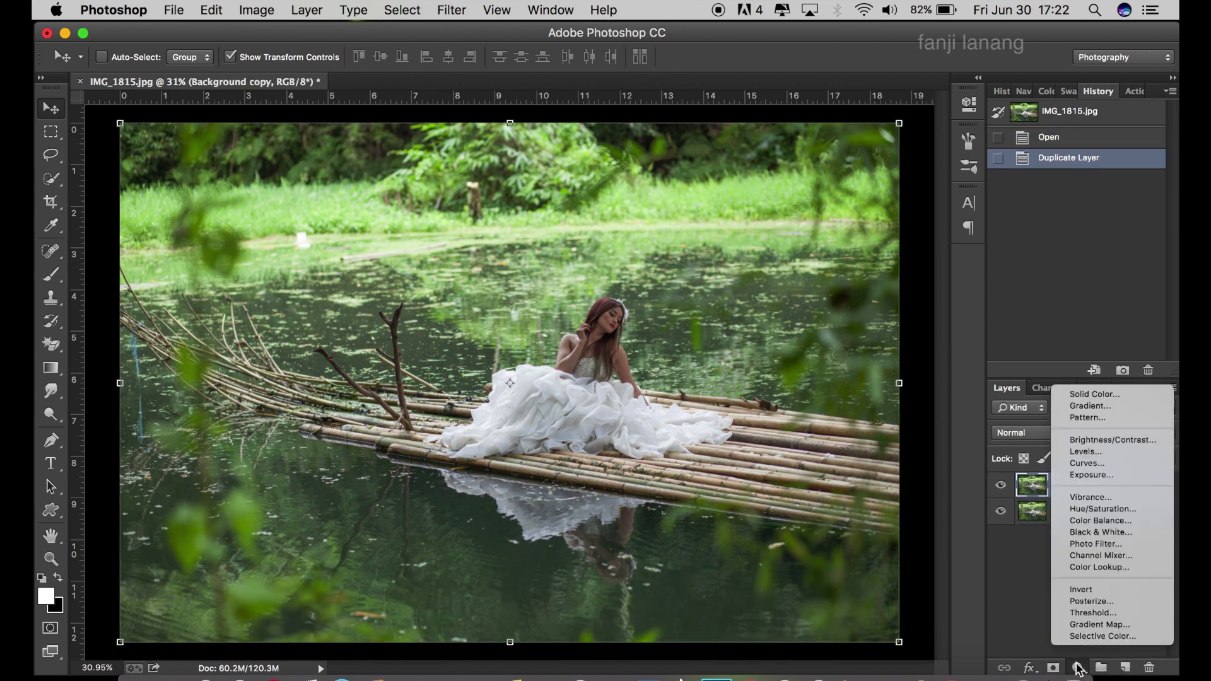
pyautogui.click(1086, 409)
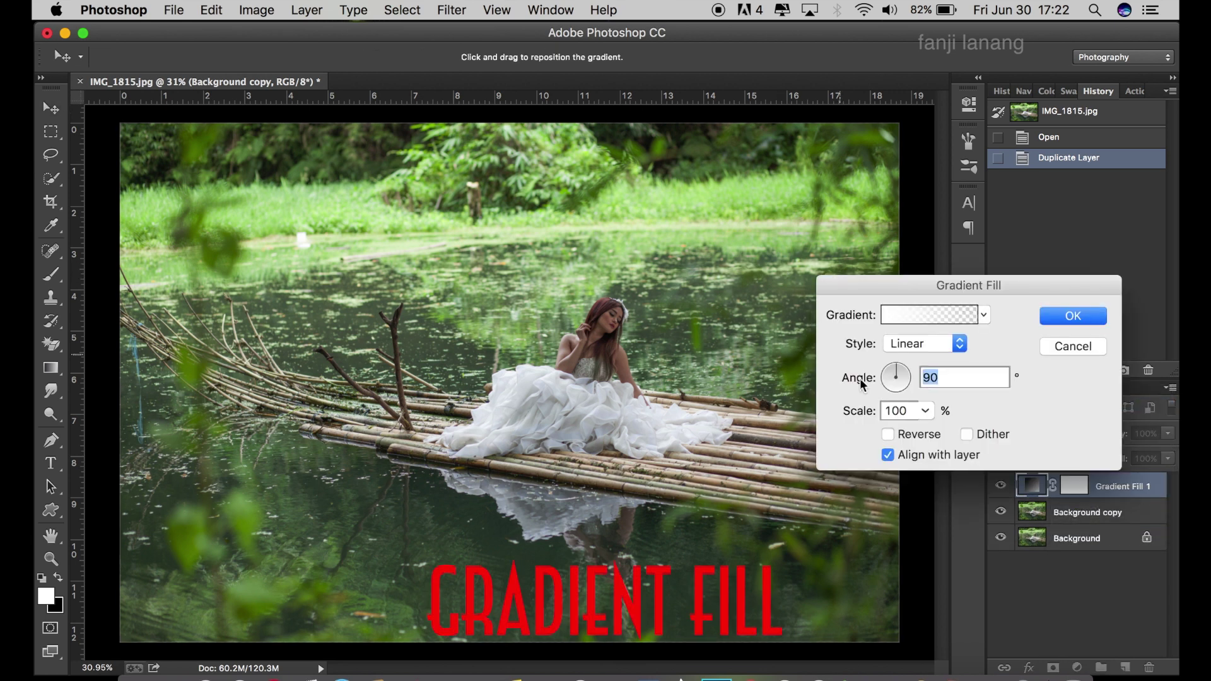
pyautogui.click(887, 434)
pyautogui.click(922, 343)
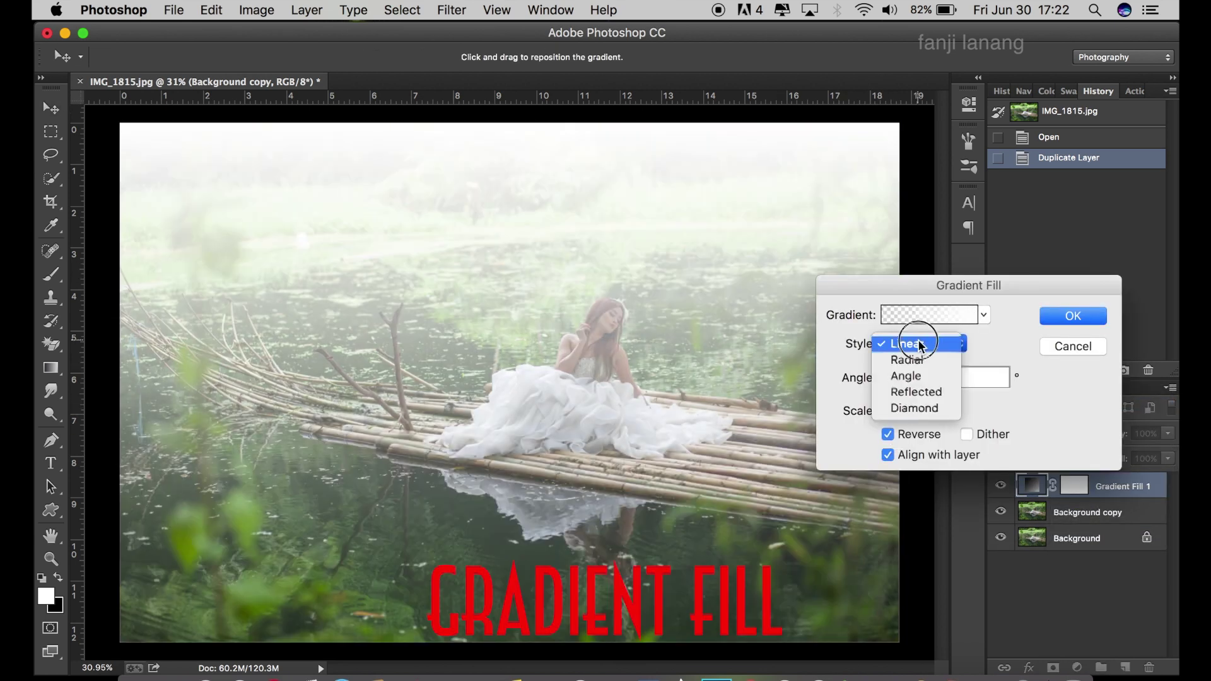
pyautogui.click(917, 359)
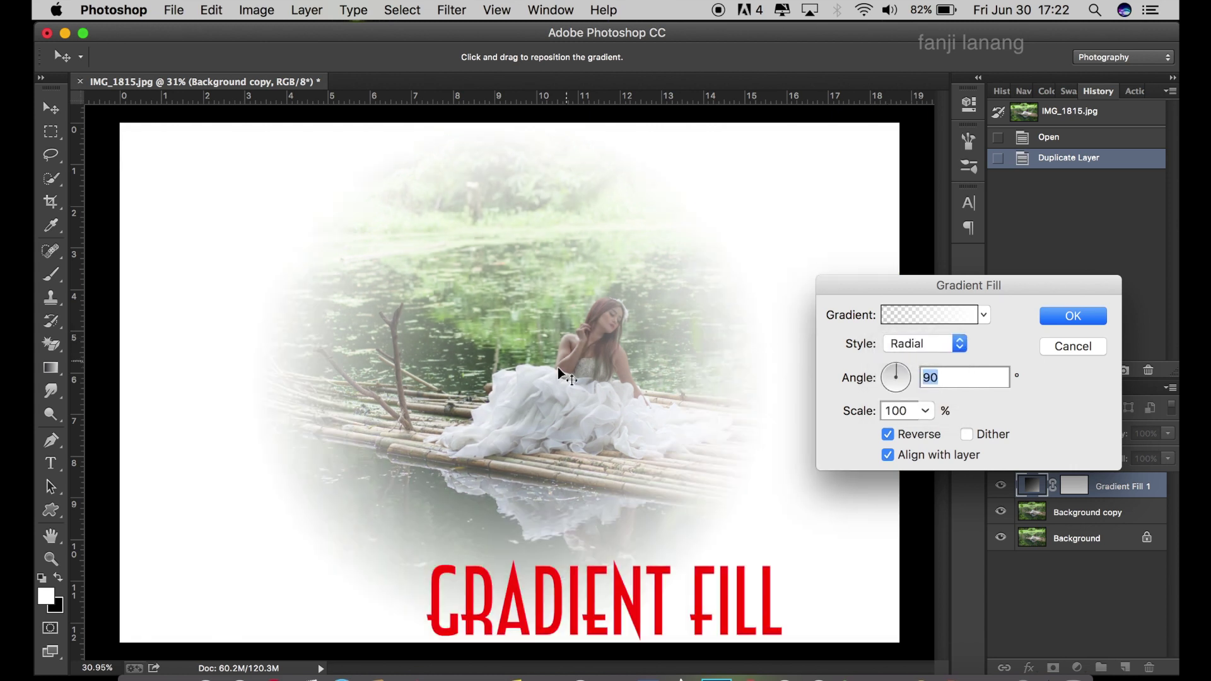
# Set the gradient to angle 34.7°, scale 258% with the Neutral Density preset, then compare.
pyautogui.moveTo(560, 372); pyautogui.dragTo(582, 374)
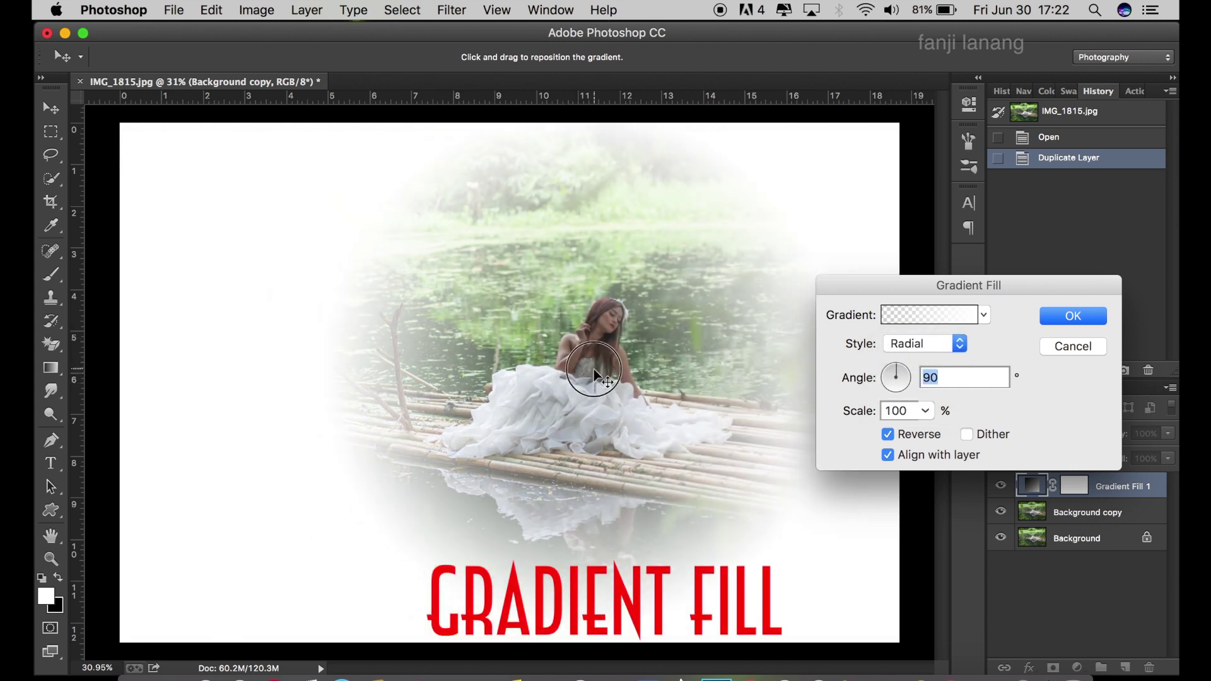
pyautogui.moveTo(897, 372); pyautogui.dragTo(906, 370)
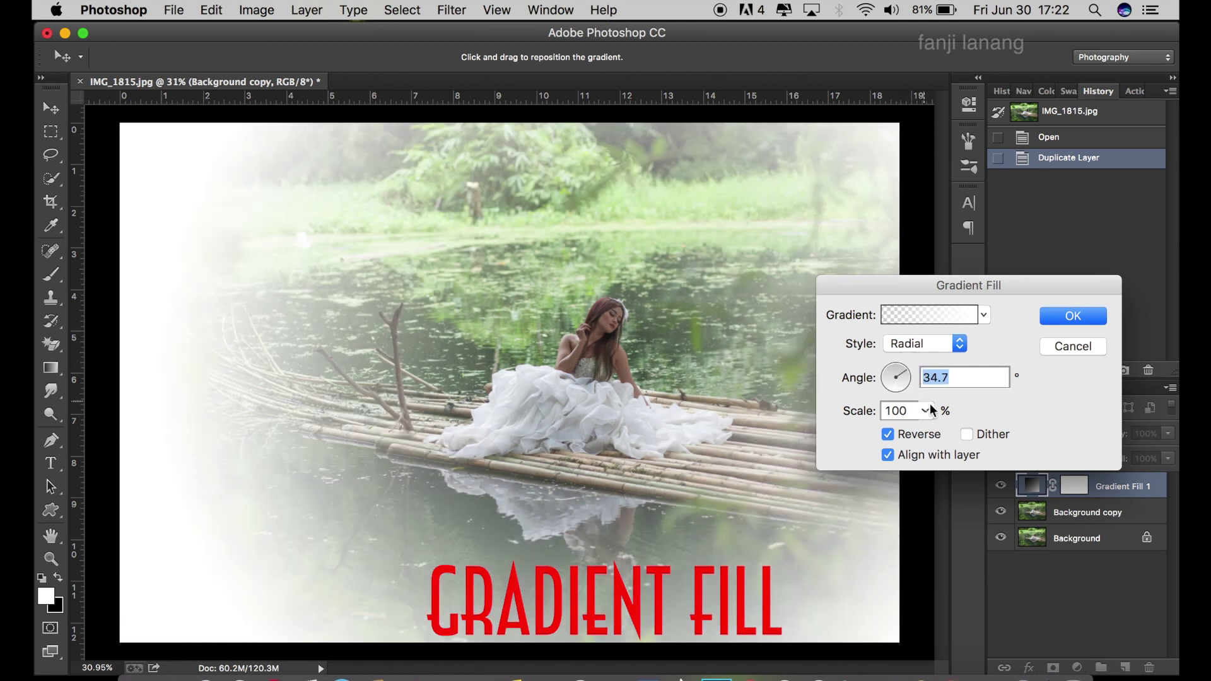
pyautogui.moveTo(933, 410); pyautogui.dragTo(944, 433)
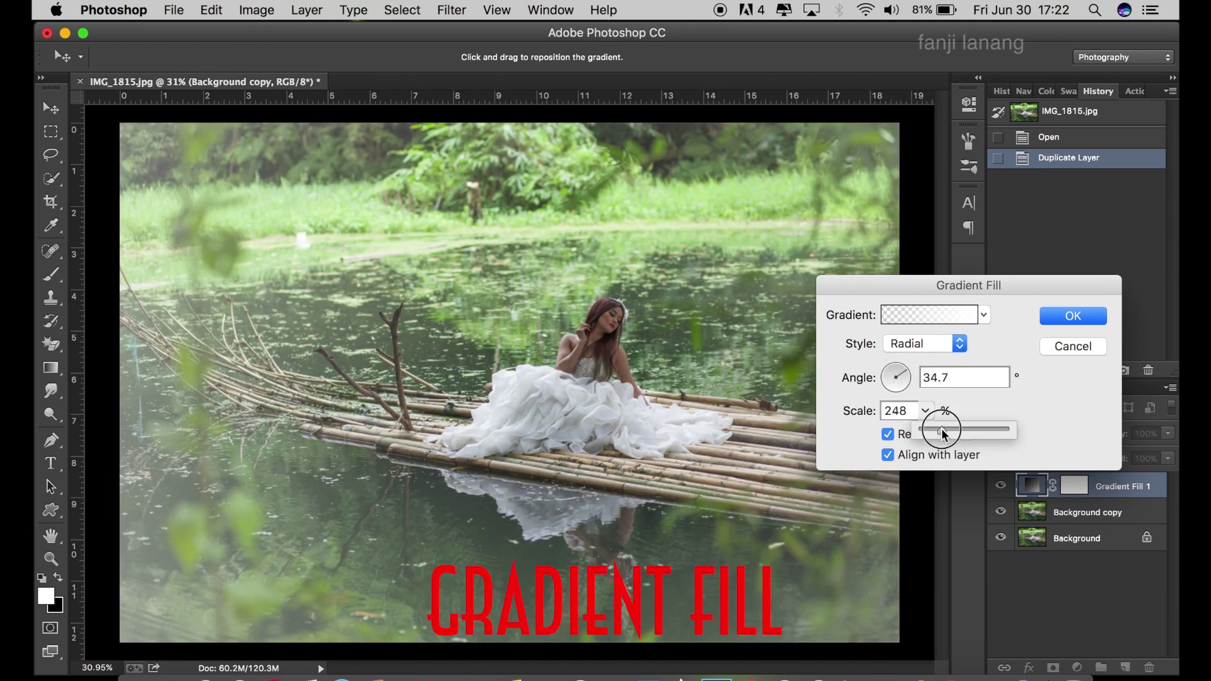
pyautogui.click(938, 319)
pyautogui.click(890, 272)
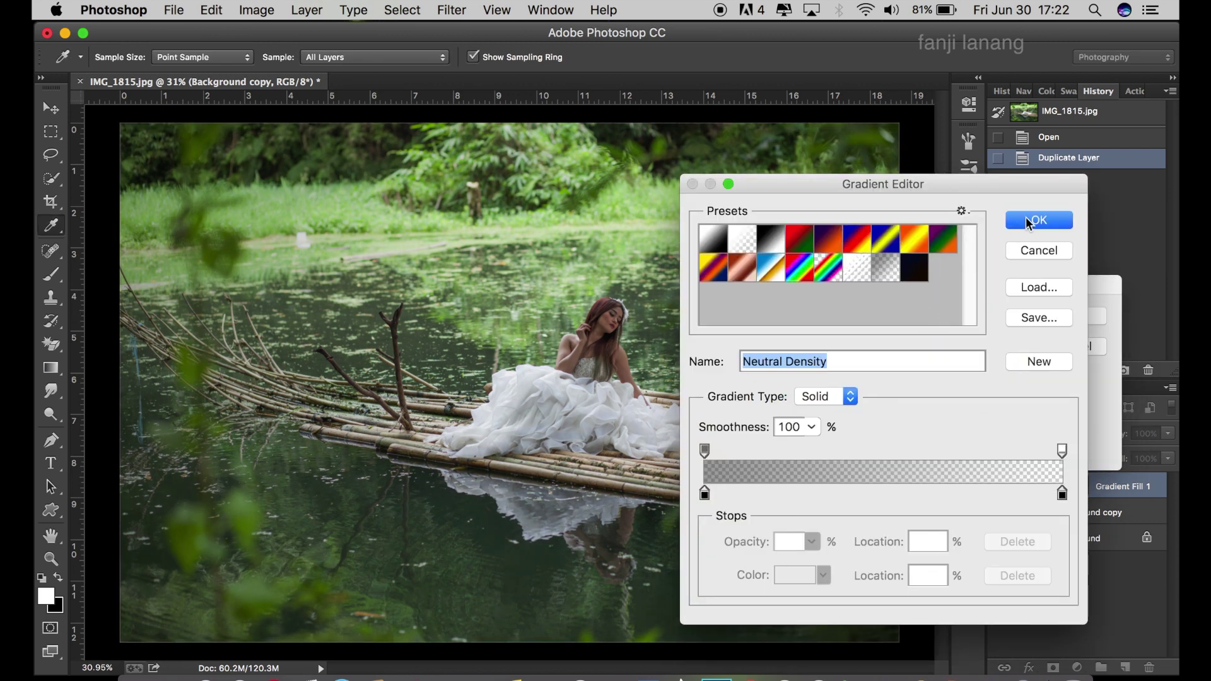
pyautogui.click(1028, 222)
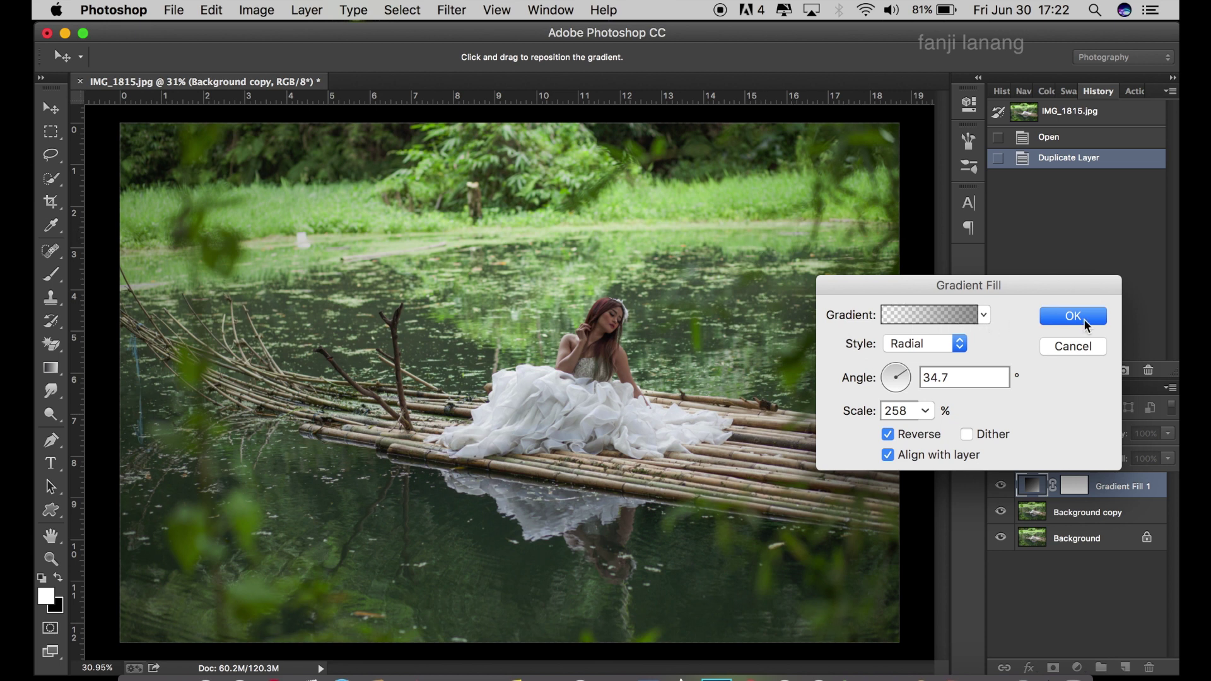
pyautogui.press('Return')
pyautogui.click(999, 481)
pyautogui.click(998, 479)
# Add a Channel Mixer layer whose Blue output uses Green +100% and Blue 0%.
pyautogui.click(1083, 663)
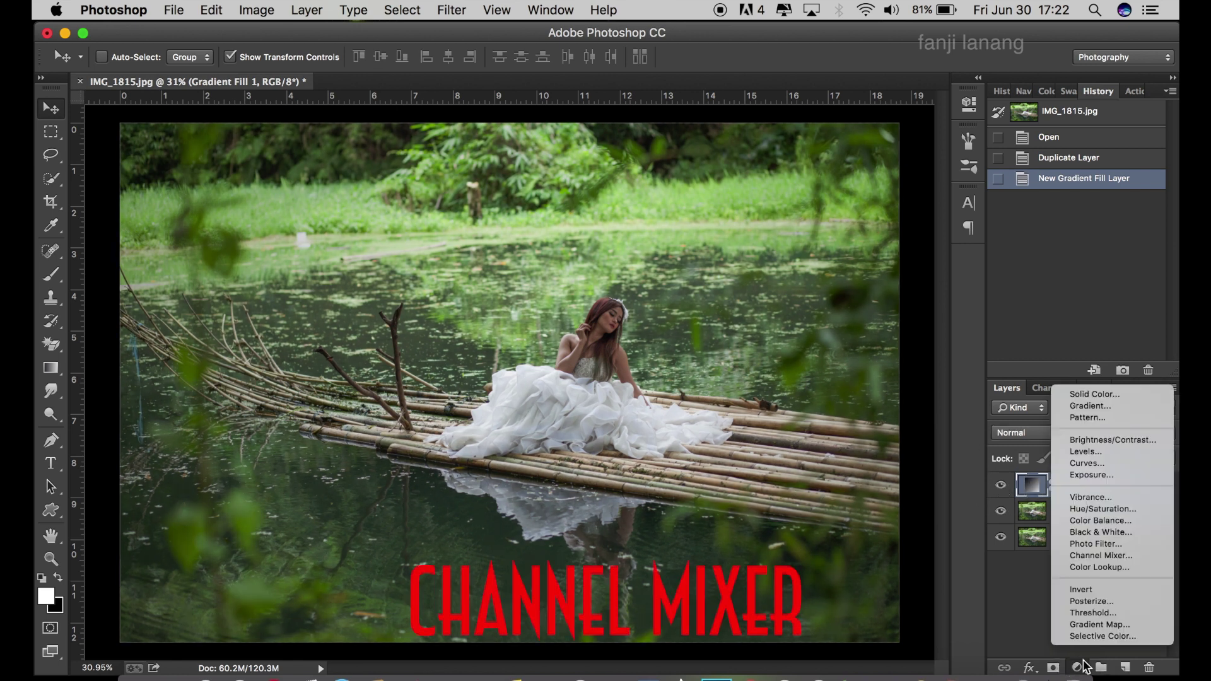
pyautogui.click(1125, 556)
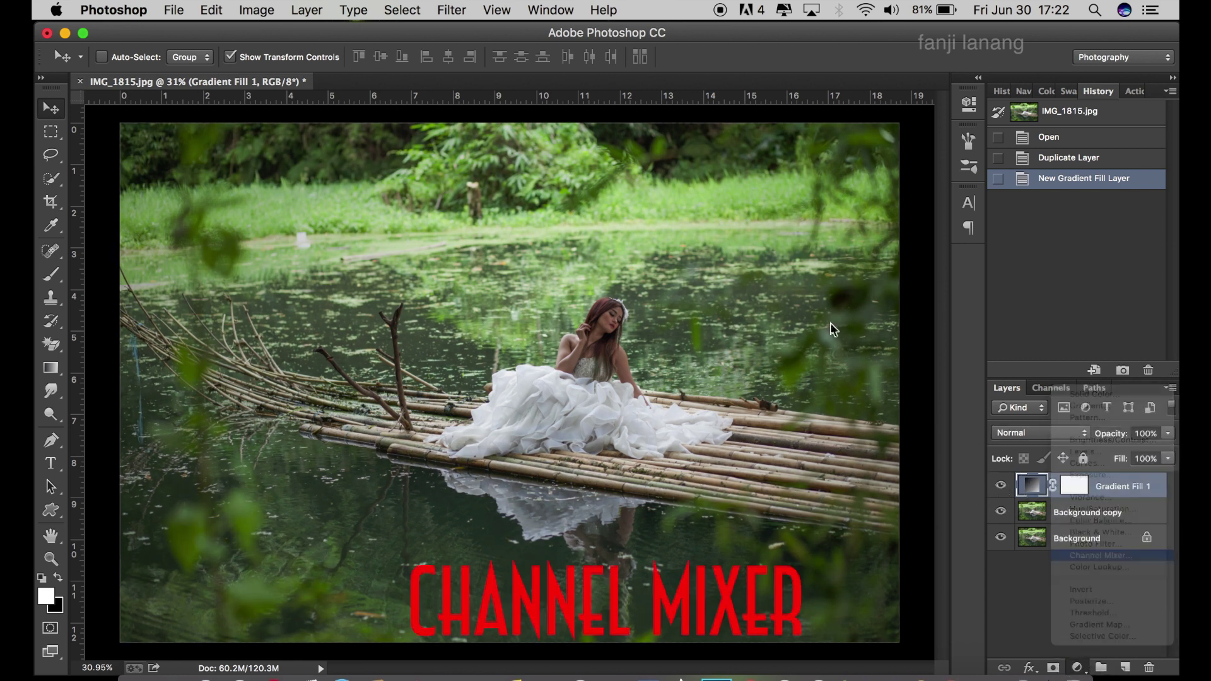
pyautogui.click(870, 168)
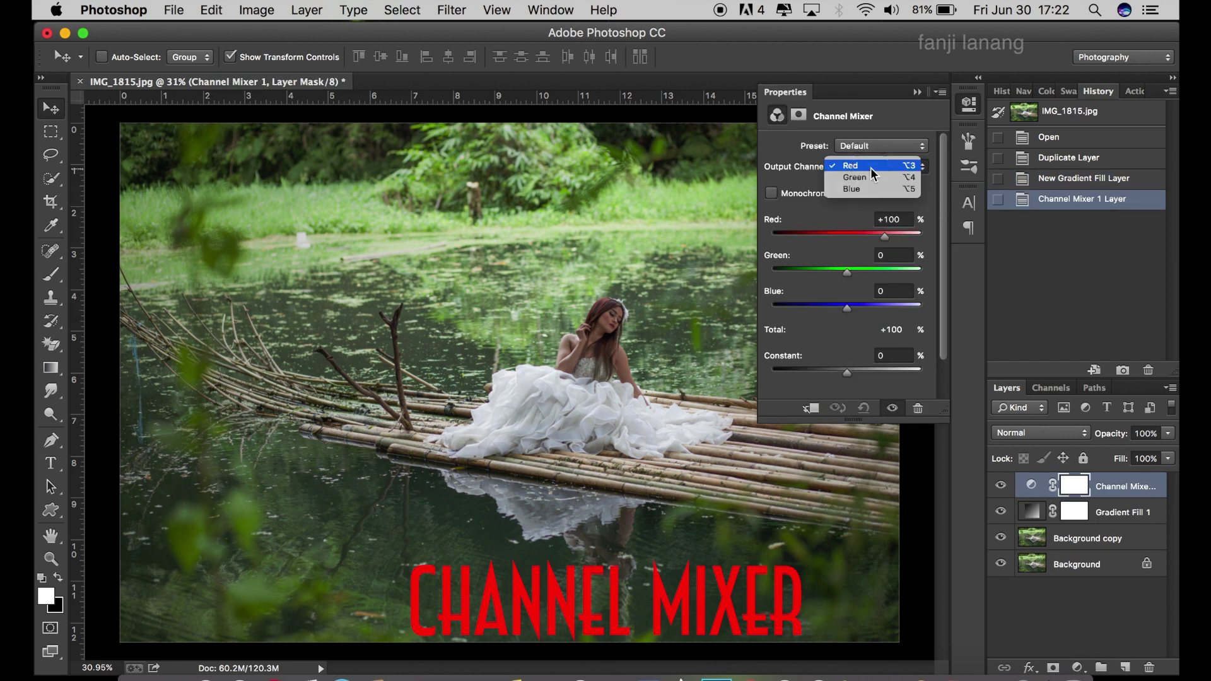
pyautogui.click(874, 182)
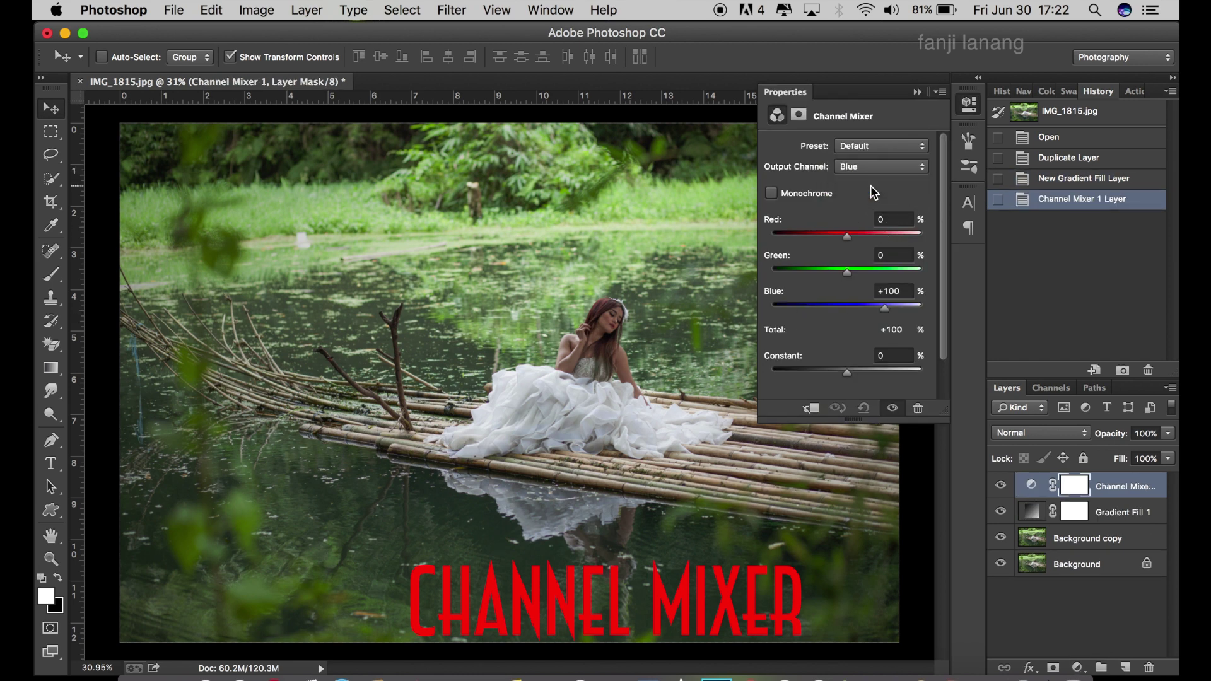
pyautogui.click(849, 308)
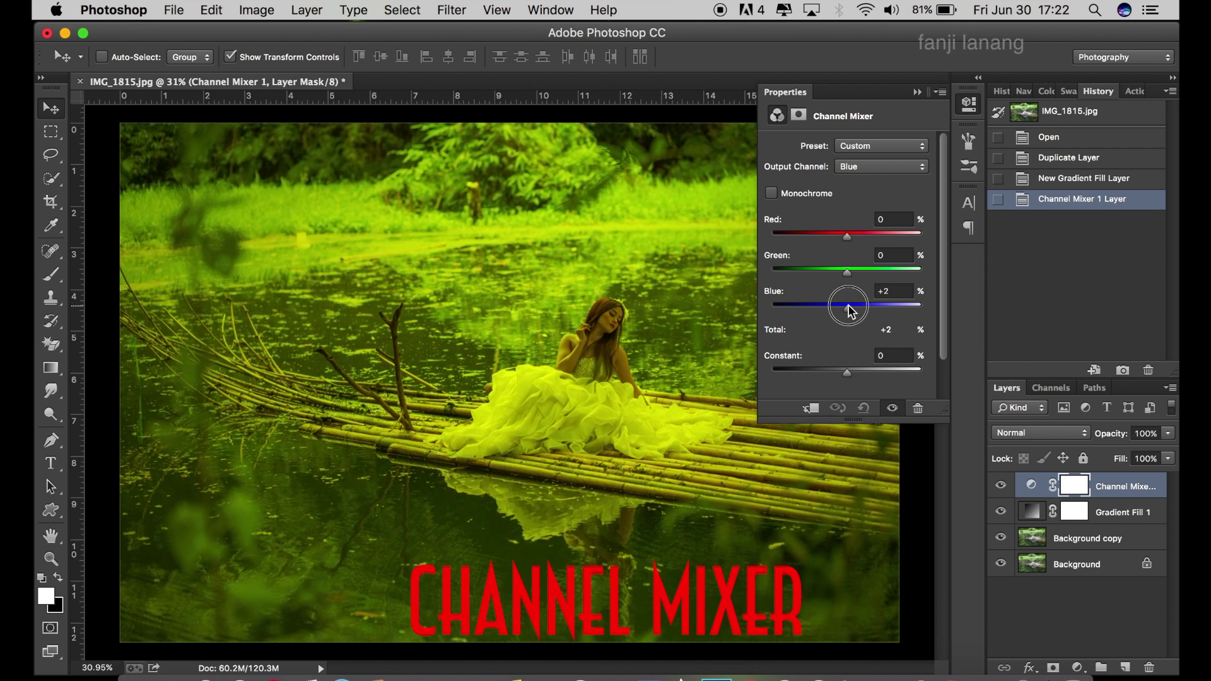
pyautogui.moveTo(850, 310)
pyautogui.mouseDown()
pyautogui.moveTo(852, 276)
pyautogui.moveTo(882, 287)
pyautogui.moveTo(885, 264)
pyautogui.mouseUp()
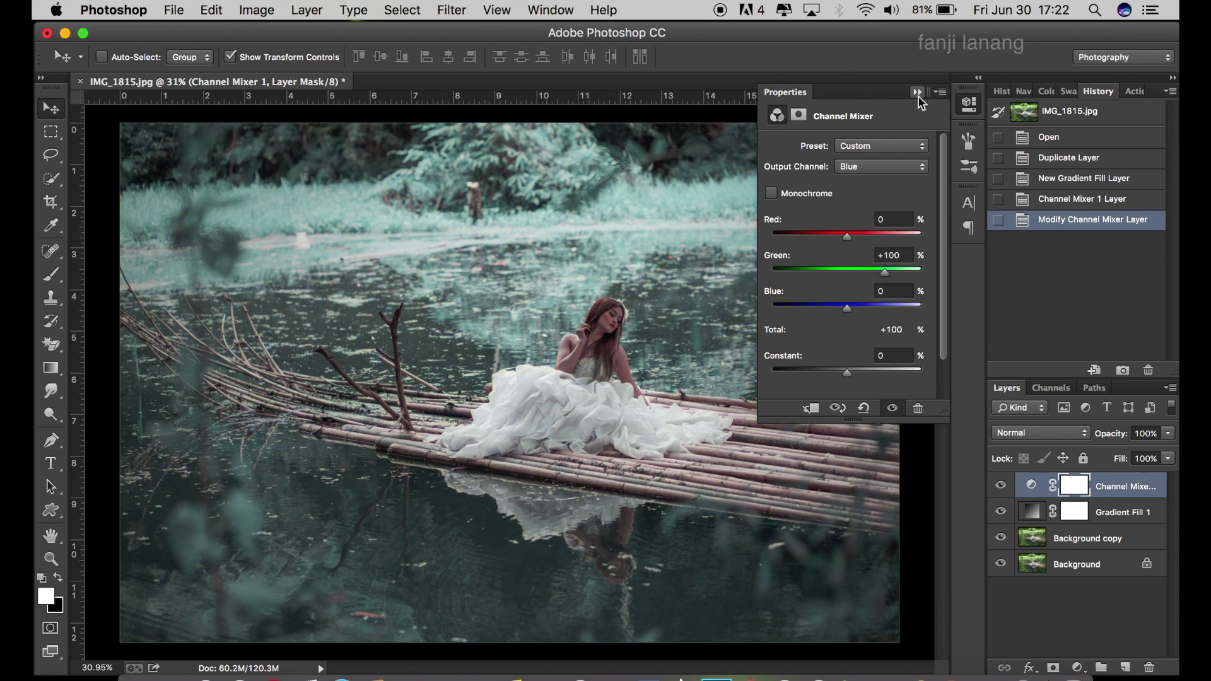
pyautogui.click(917, 93)
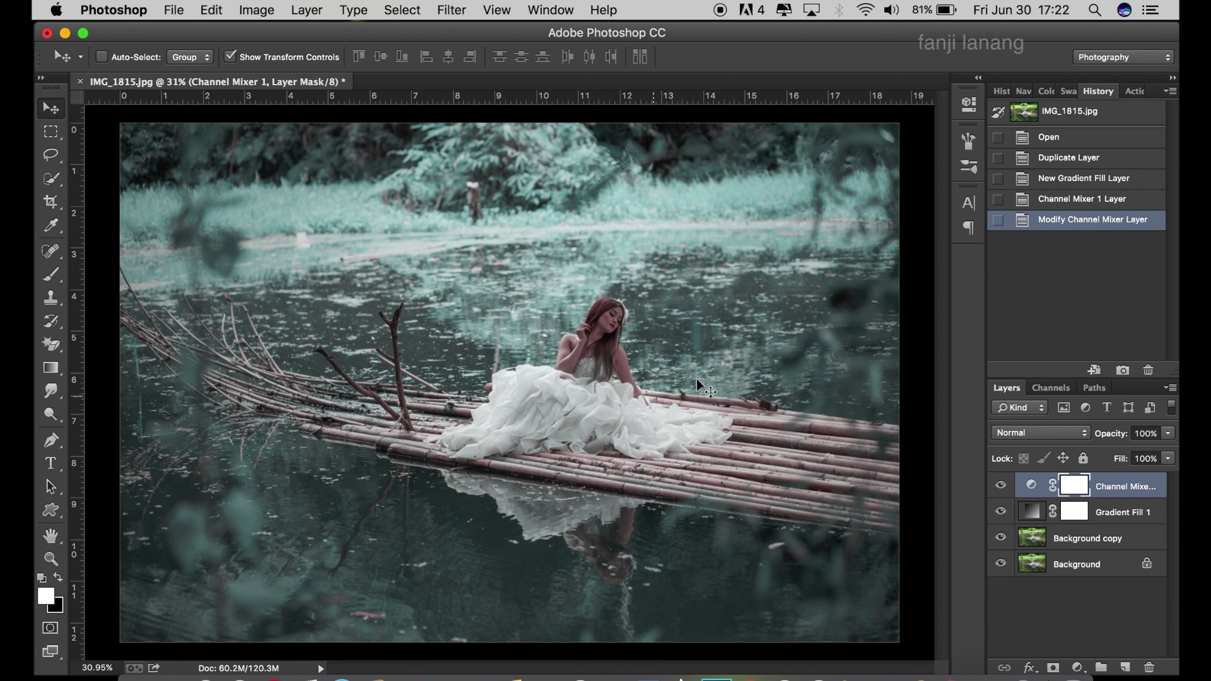
# Add a Selective Color layer with Reds Black at -100% and Yellows Black at -20%.
pyautogui.click(1078, 667)
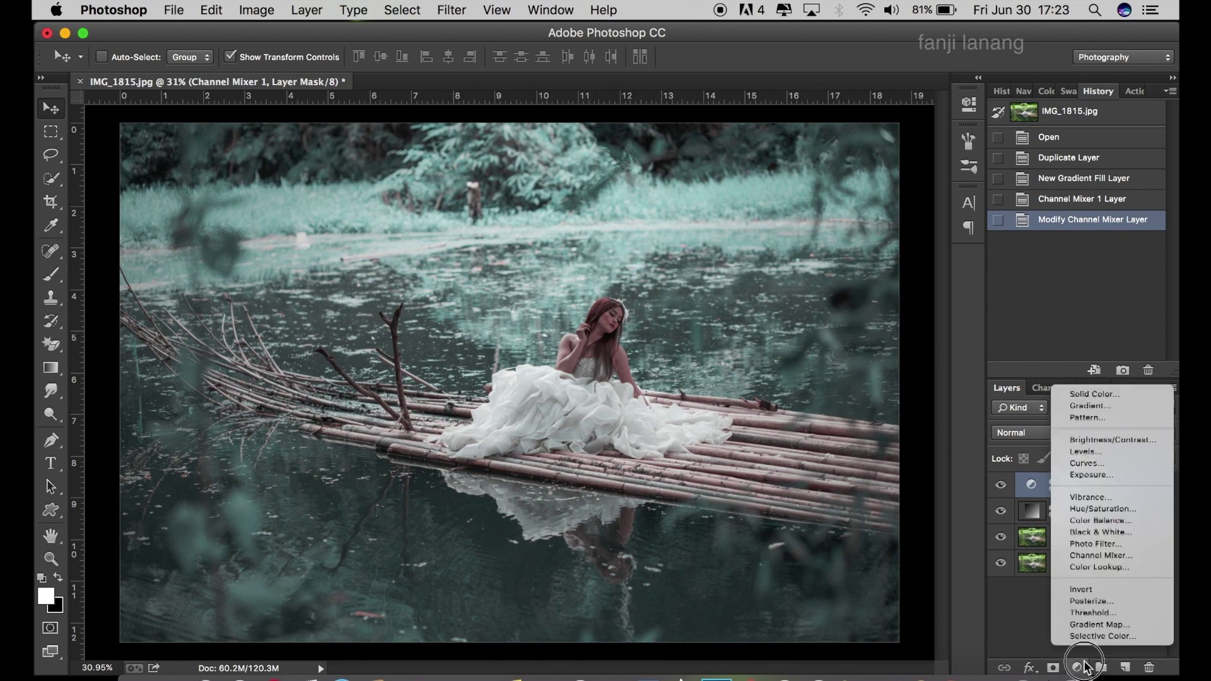
pyautogui.click(1097, 637)
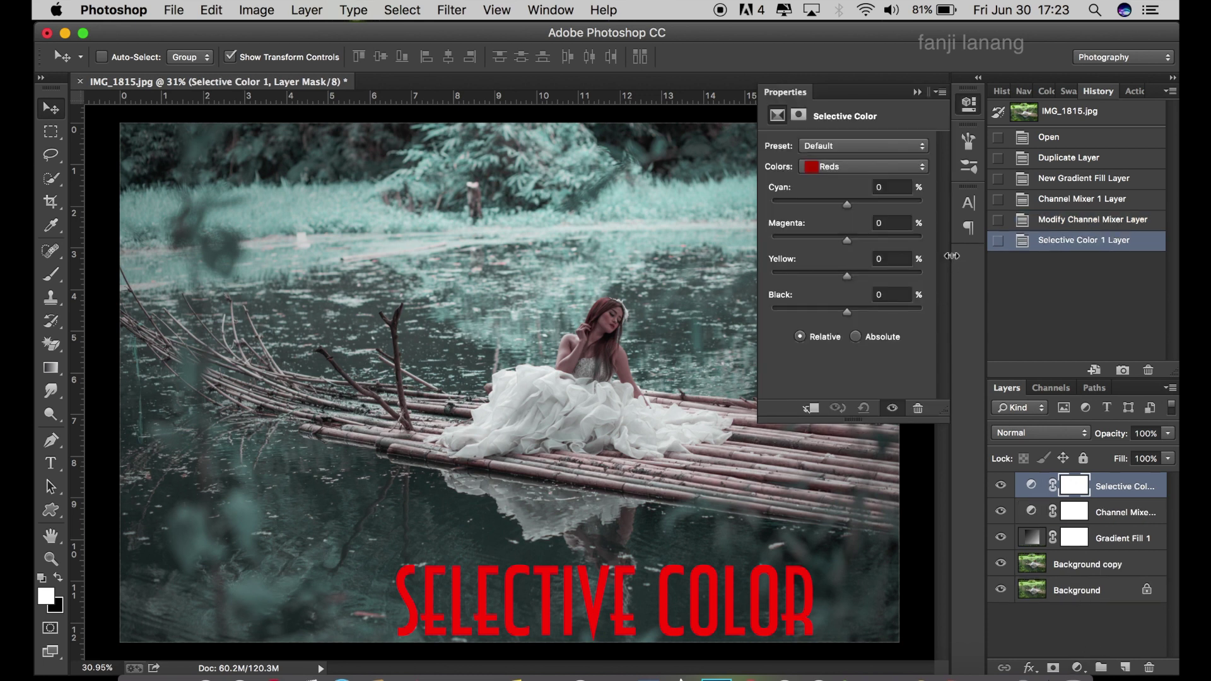
pyautogui.moveTo(848, 311); pyautogui.dragTo(716, 308)
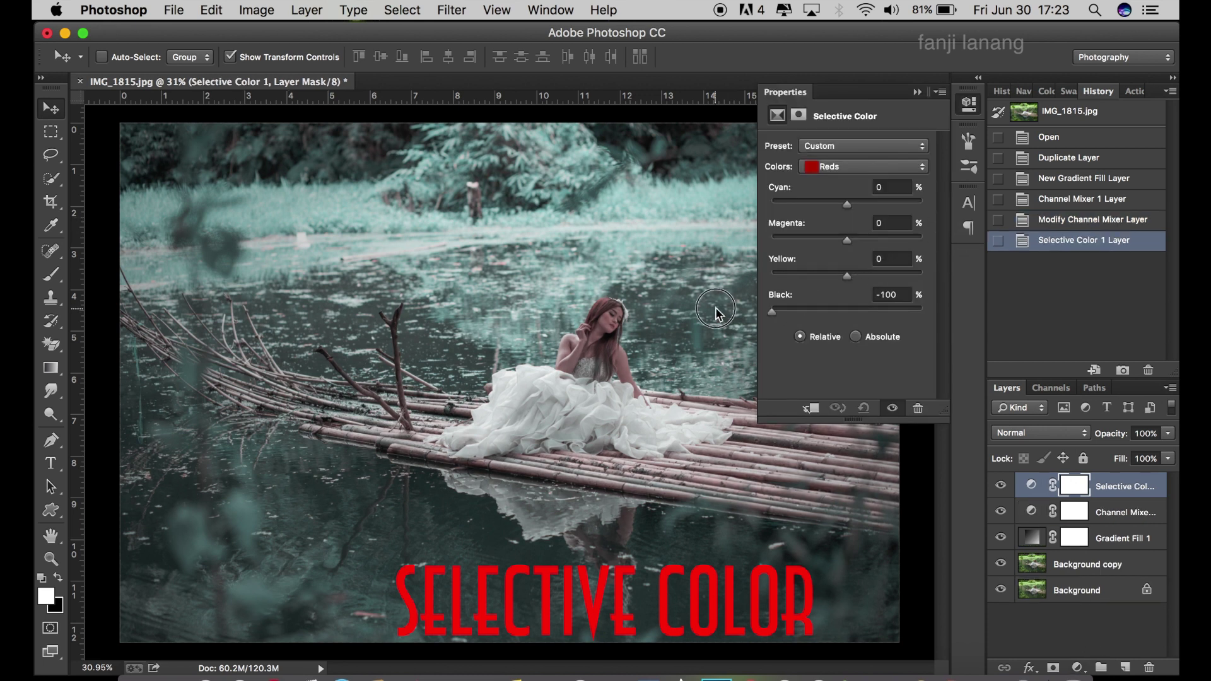
pyautogui.click(842, 168)
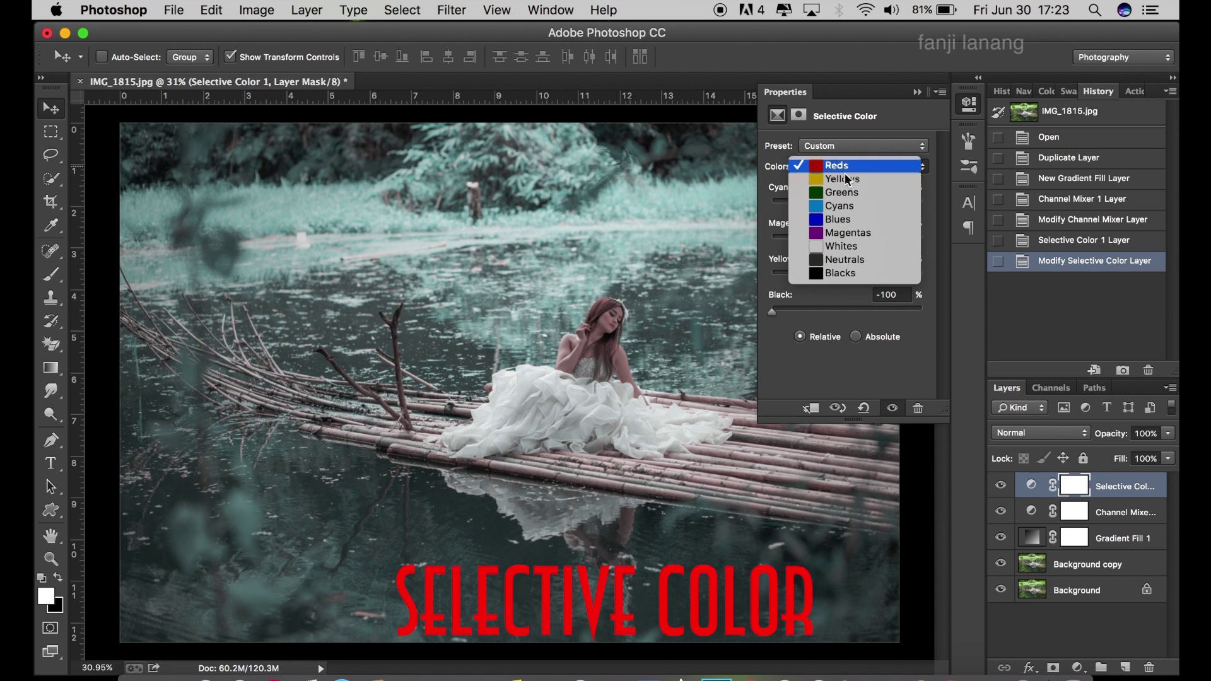
pyautogui.click(842, 179)
pyautogui.click(839, 309)
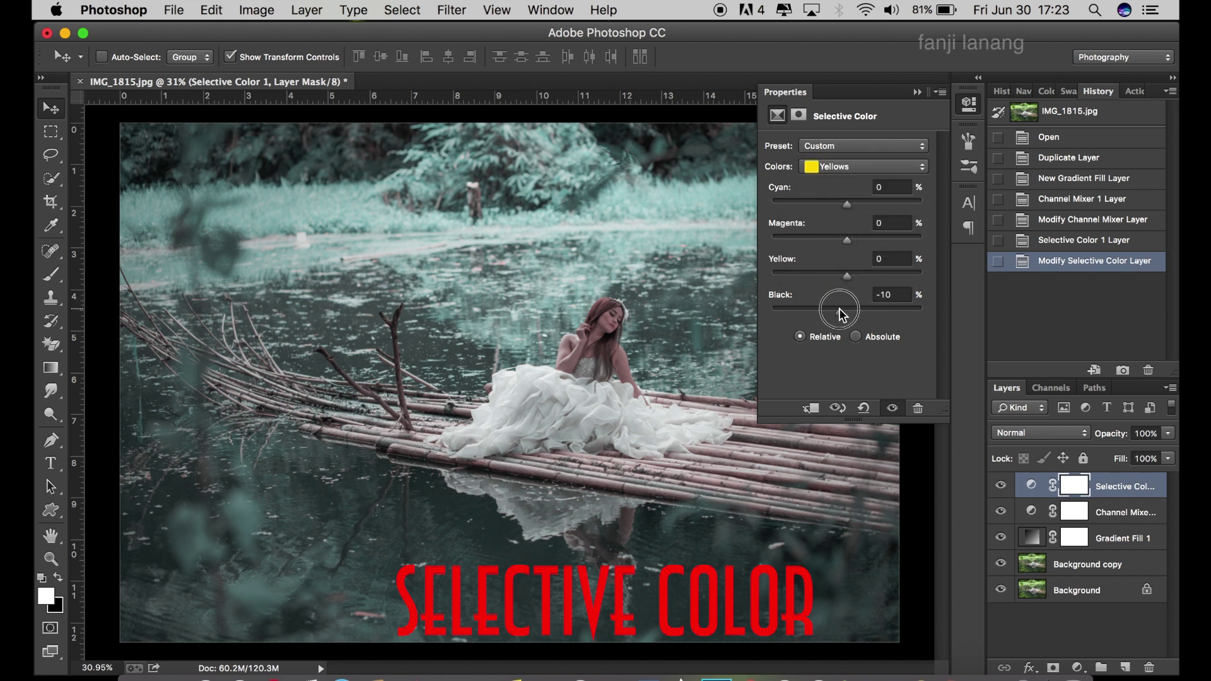
pyautogui.moveTo(834, 315); pyautogui.dragTo(832, 320)
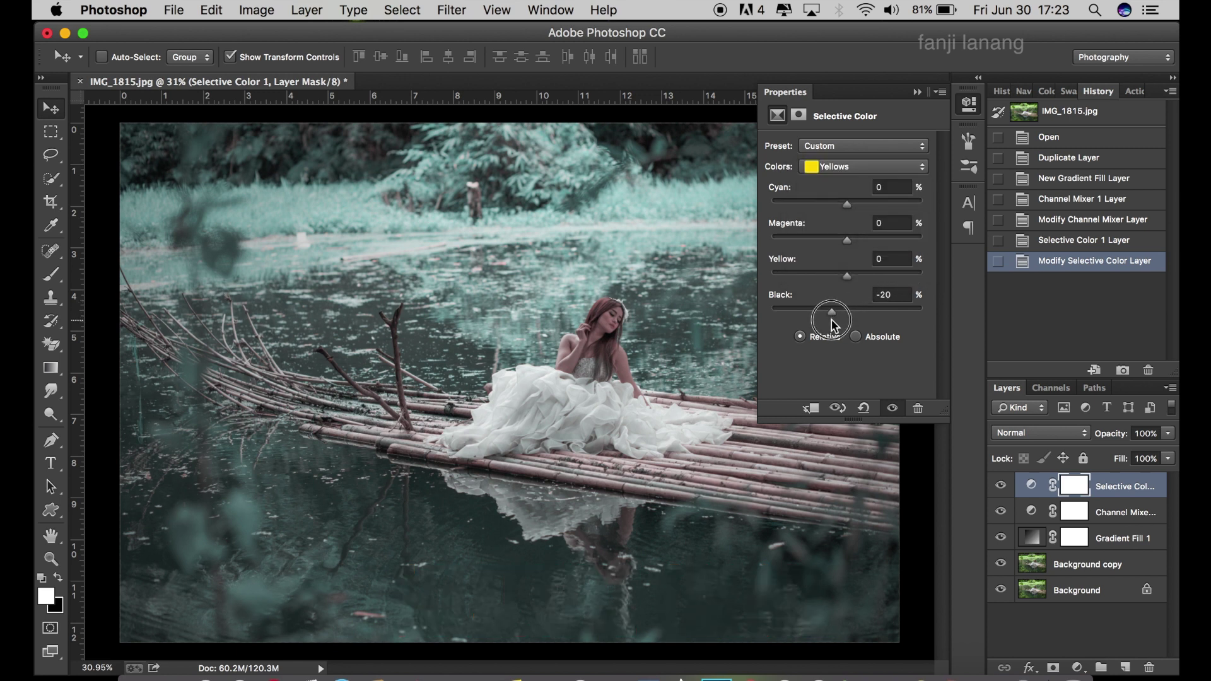
# Add a Curves 1 layer with lifted shadows plus midtone and highlight points.
pyautogui.click(917, 93)
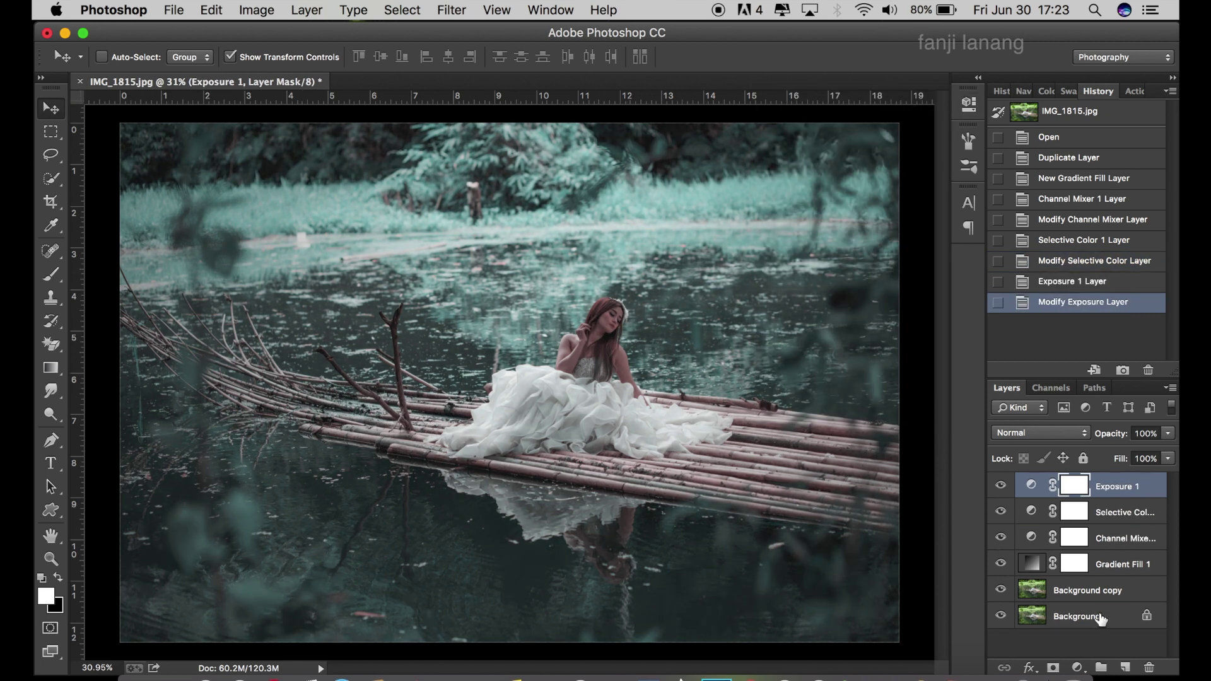
pyautogui.click(1077, 666)
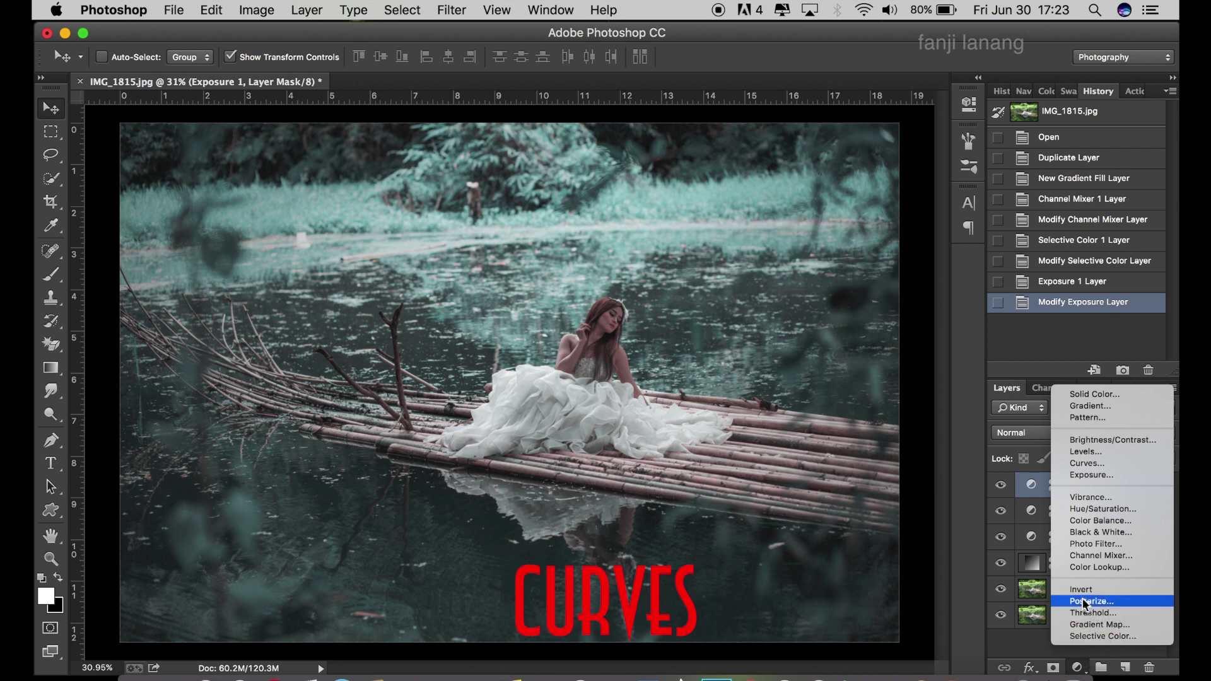
pyautogui.click(1115, 463)
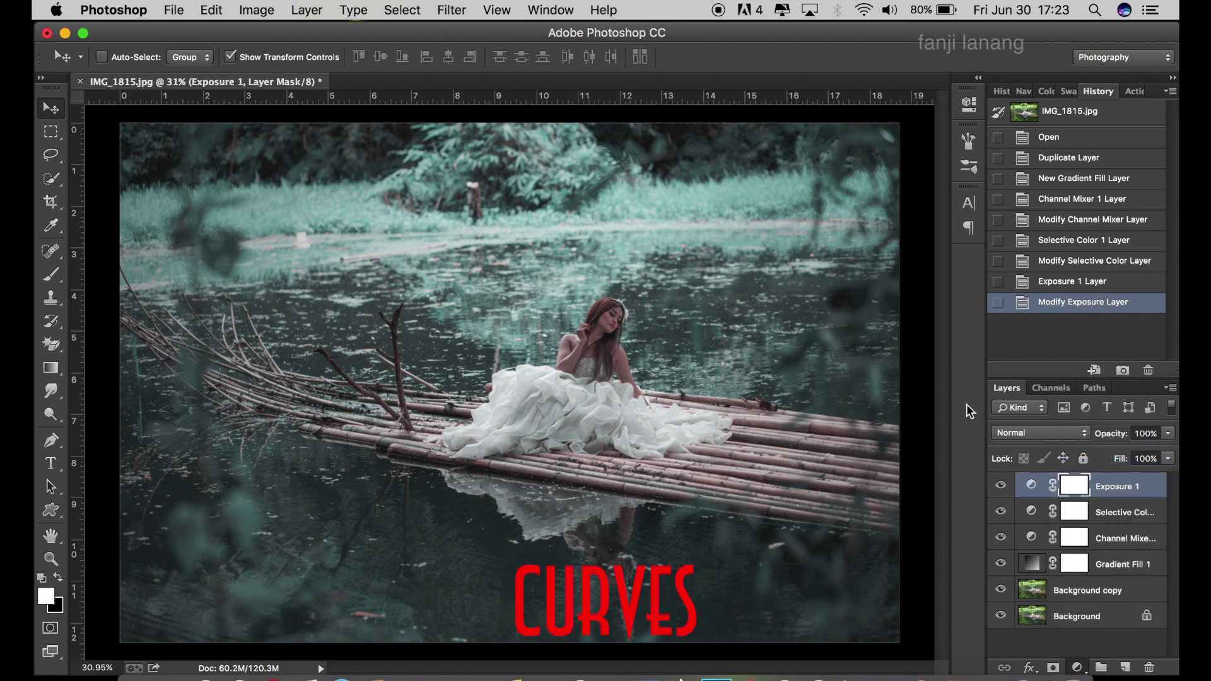
pyautogui.moveTo(805, 301); pyautogui.dragTo(836, 280)
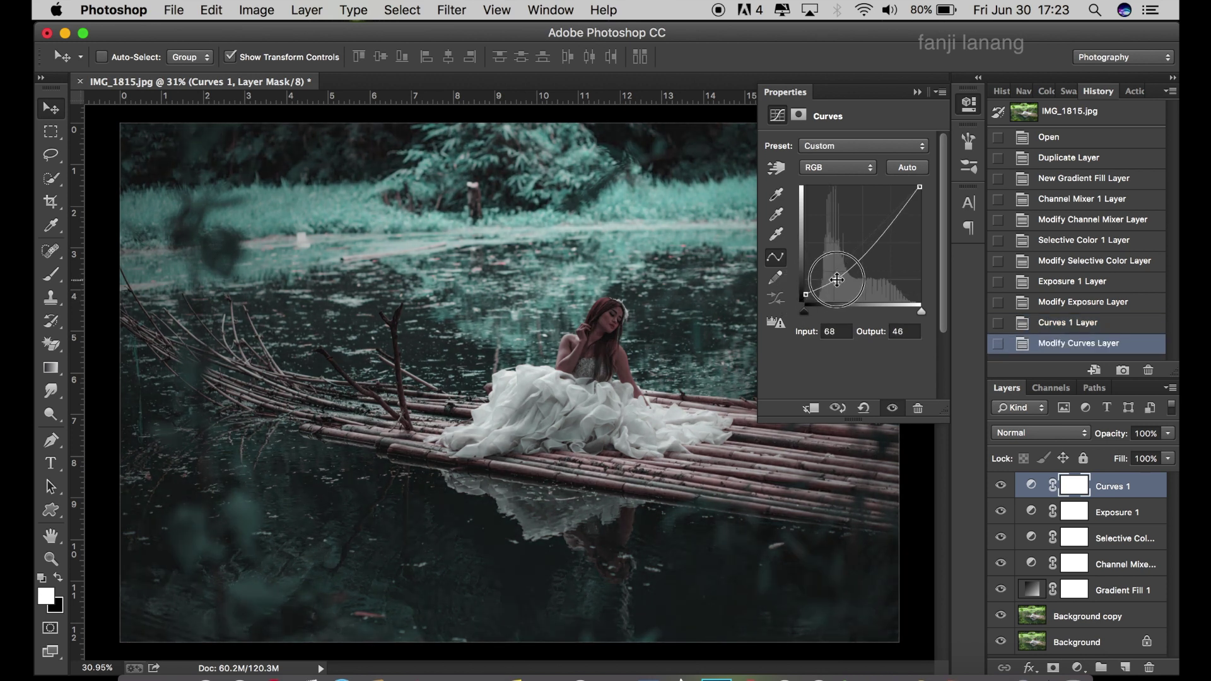
pyautogui.click(861, 244)
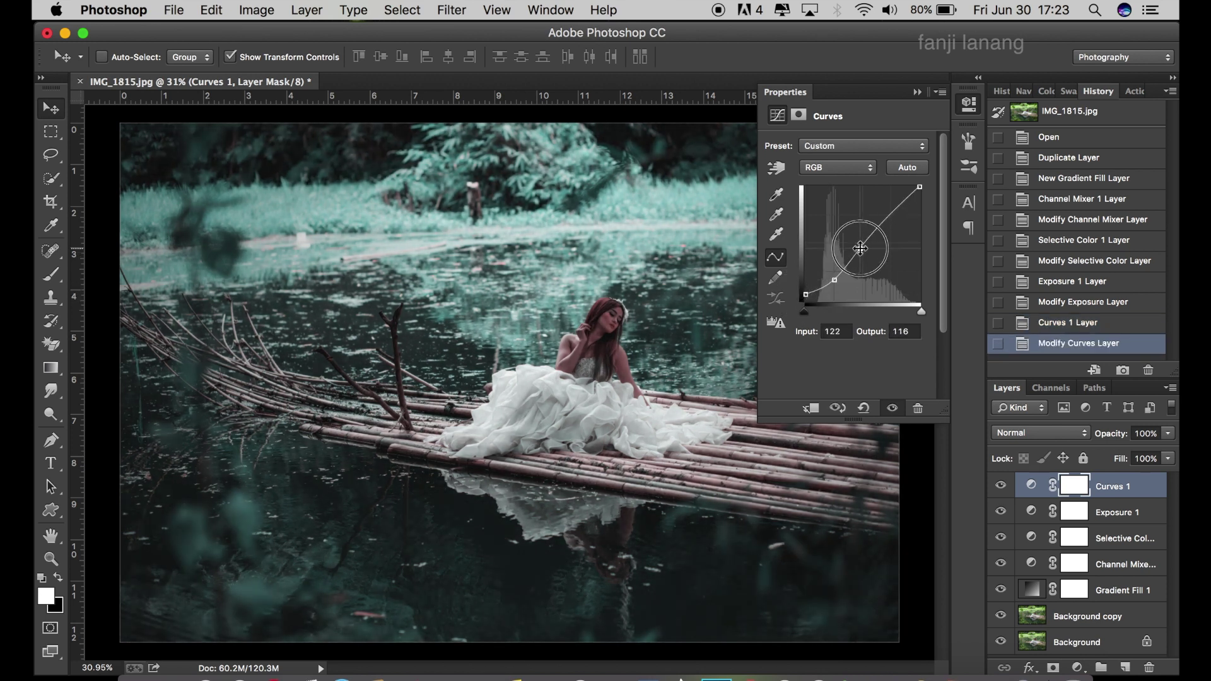
pyautogui.click(890, 215)
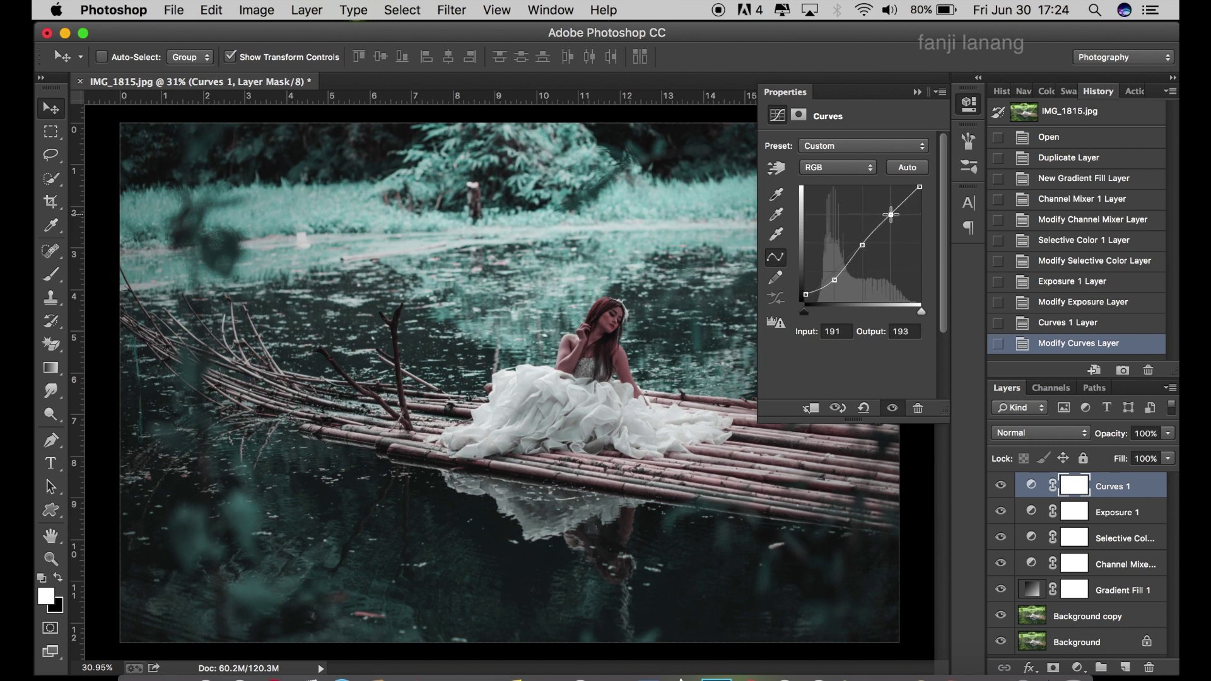
# Raise the curve's black point to 22 and delete the Exposure 1 layer.
pyautogui.moveTo(805, 294); pyautogui.dragTo(805, 293)
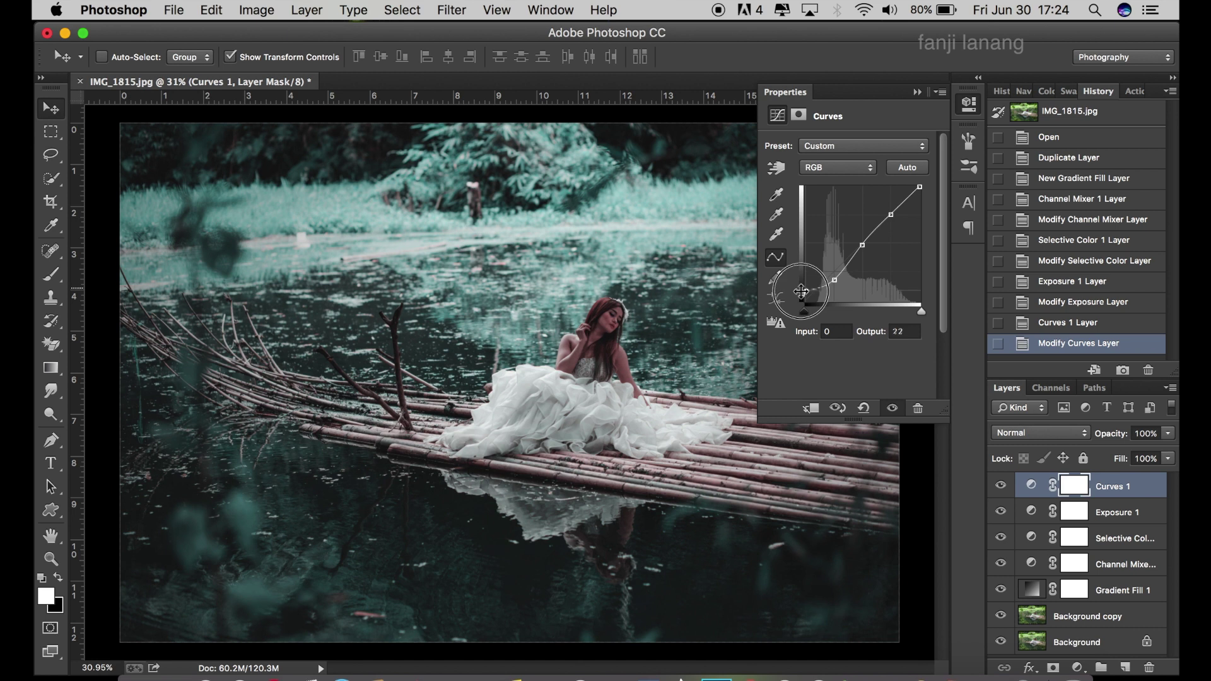
pyautogui.click(916, 93)
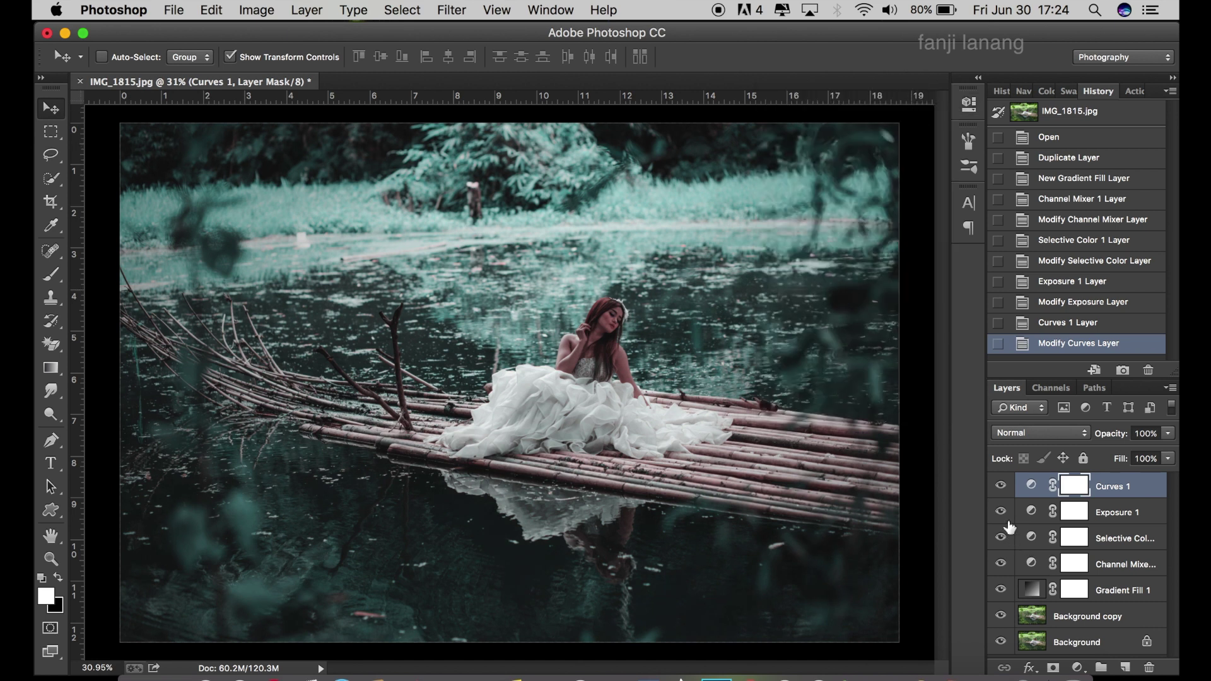
pyautogui.click(1013, 516)
pyautogui.press('BackSpace')
# Add an Exposure layer above Curves 1 with Offset +0.0298 and Gamma Correction 0.90.
pyautogui.click(1101, 488)
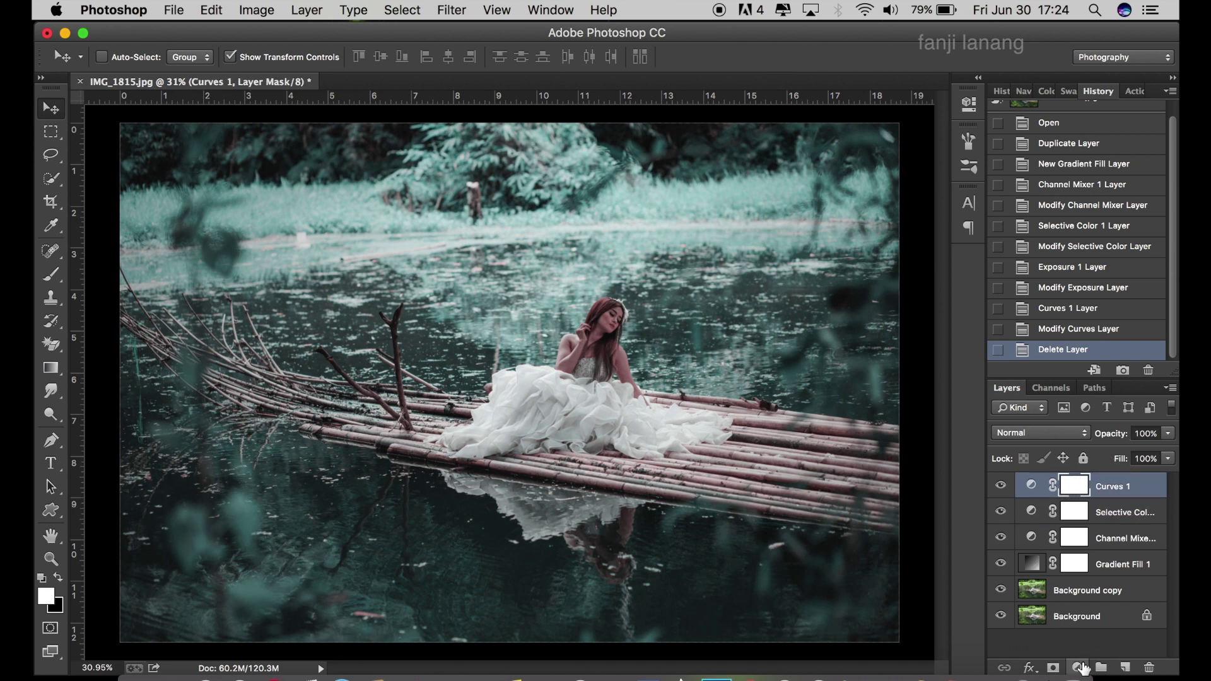
pyautogui.click(1080, 667)
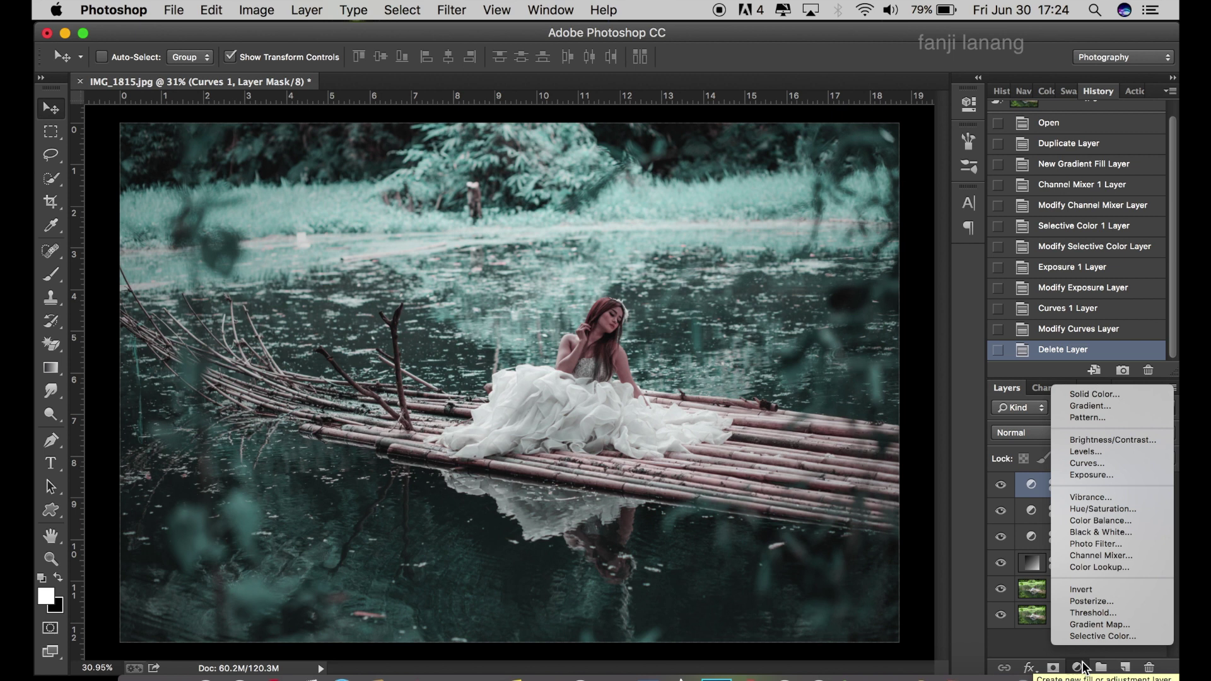
pyautogui.click(1135, 475)
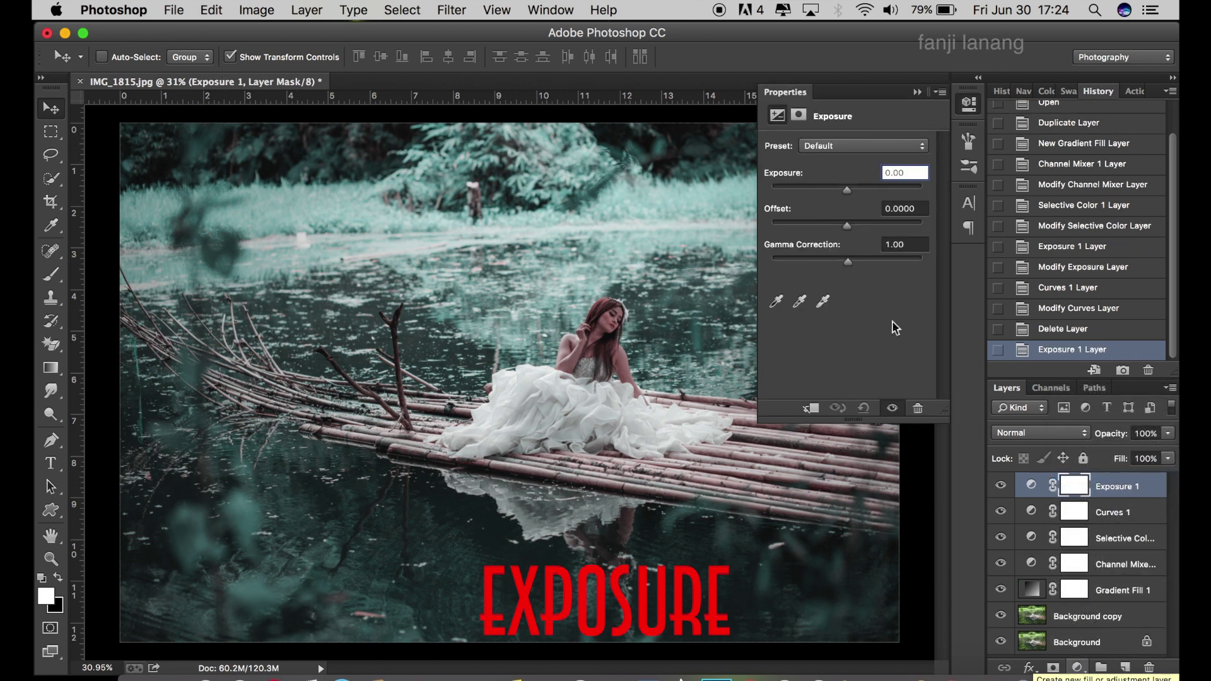
pyautogui.moveTo(848, 226); pyautogui.dragTo(851, 269)
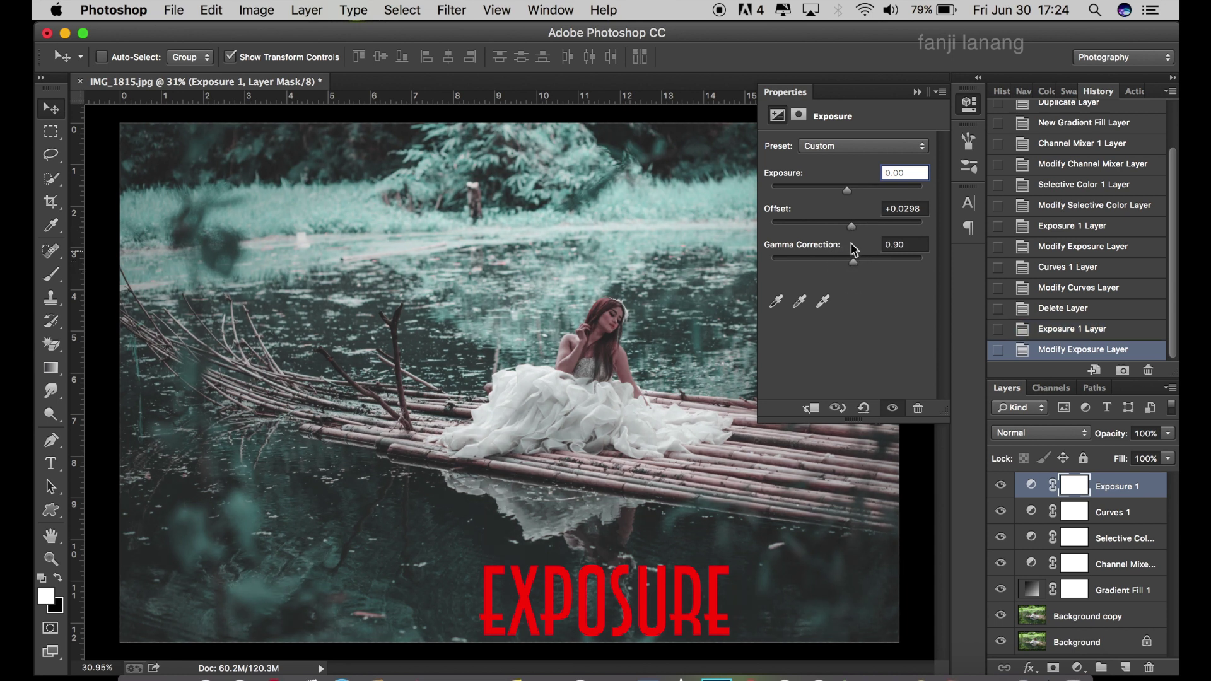
pyautogui.click(918, 91)
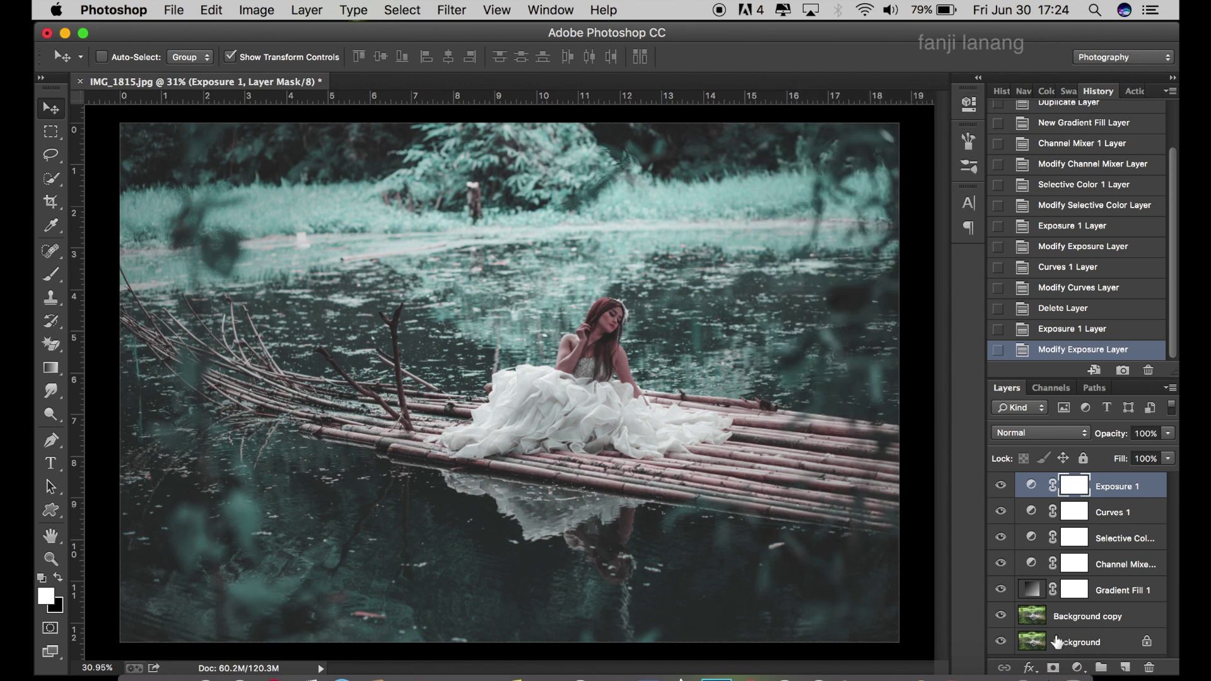
pyautogui.click(1079, 668)
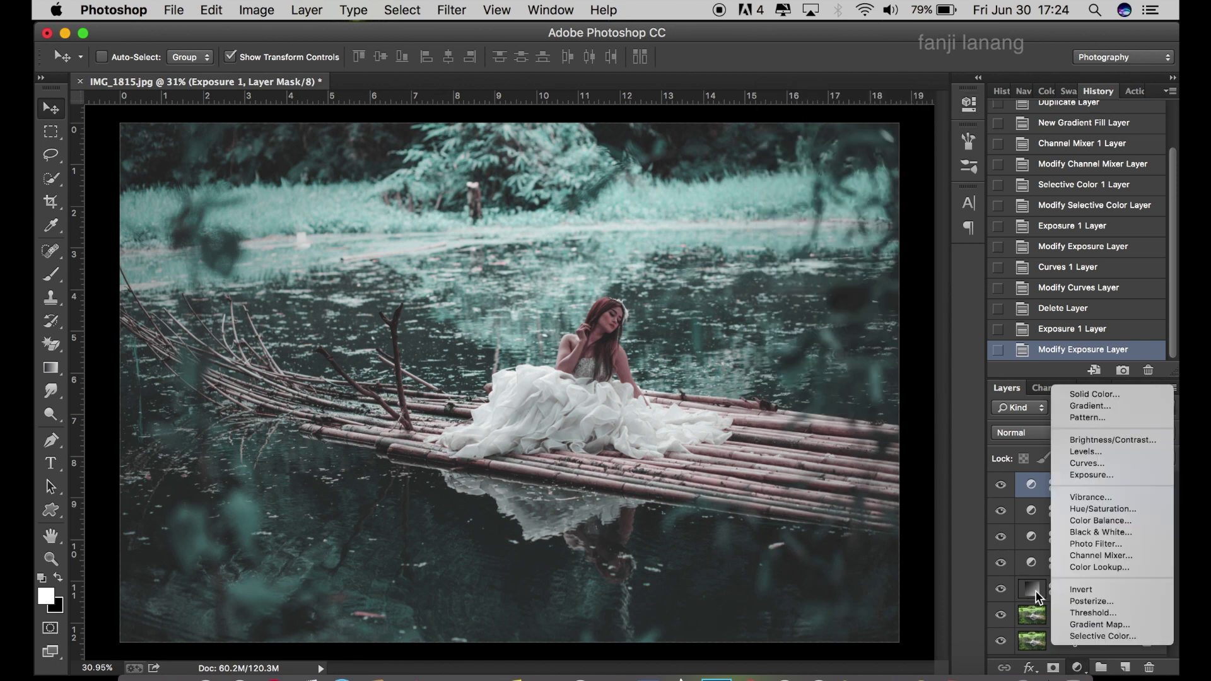
# Add a Selective Color 2 layer setting Neutrals to Cyan +5%, Yellow 0, Black +5%.
pyautogui.click(1103, 635)
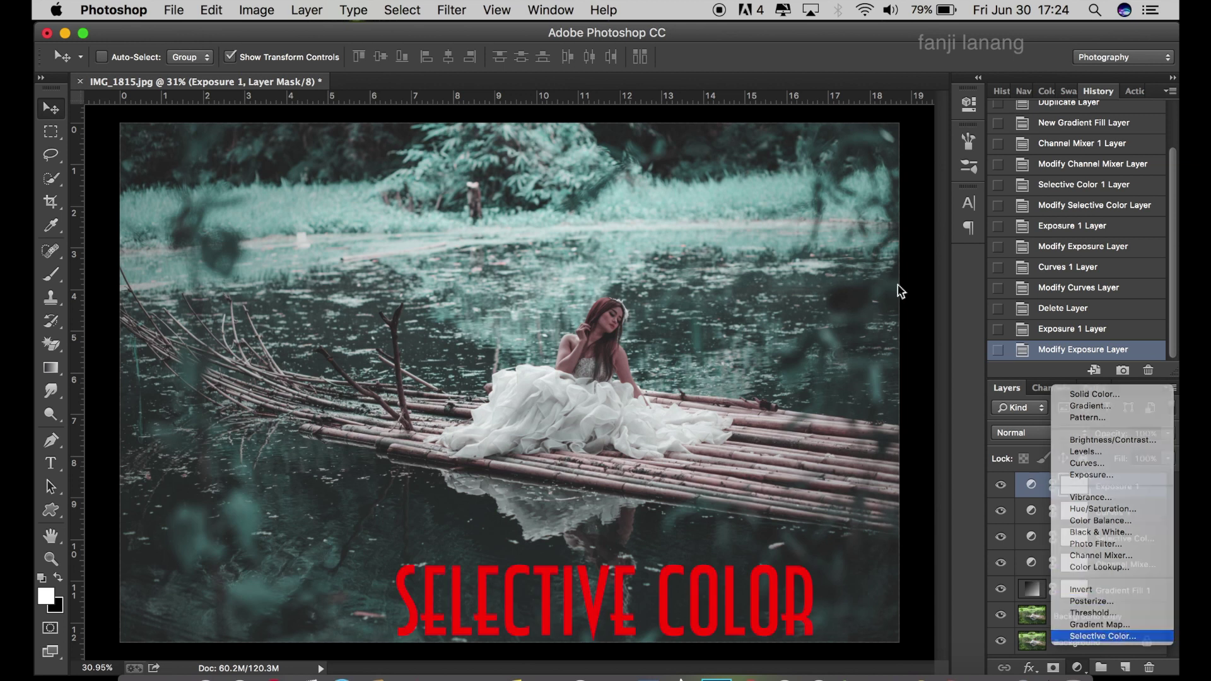
pyautogui.click(862, 168)
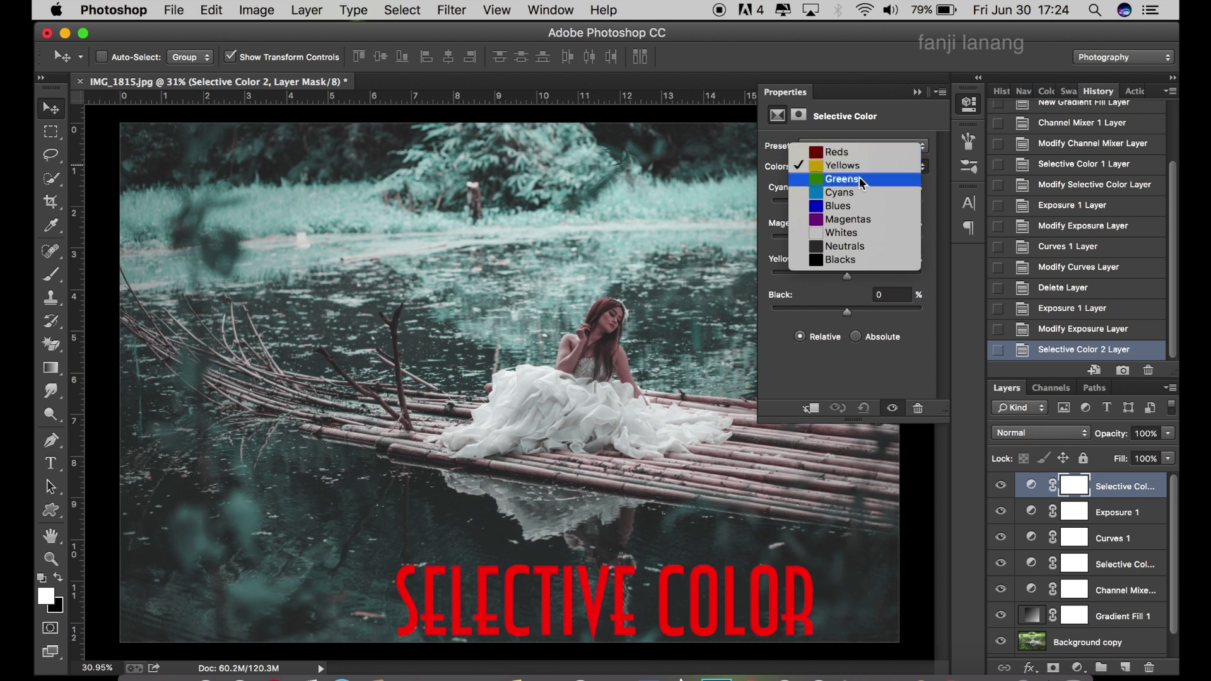
pyautogui.click(854, 248)
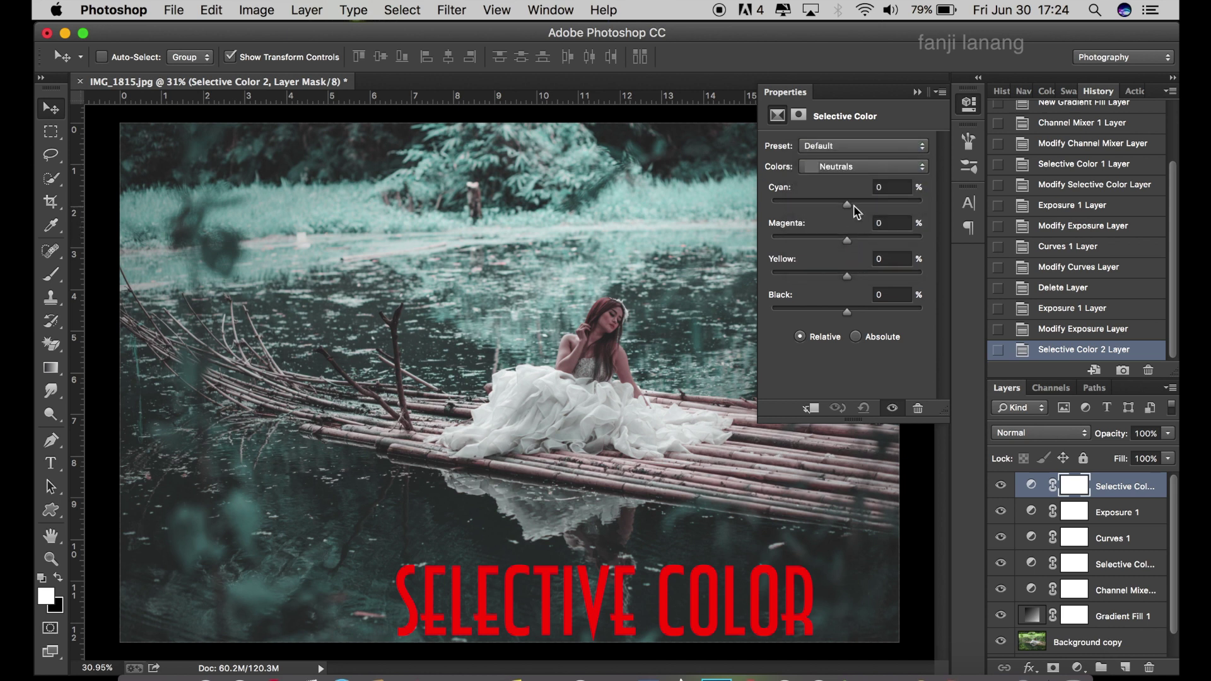
pyautogui.moveTo(850, 203); pyautogui.dragTo(861, 204)
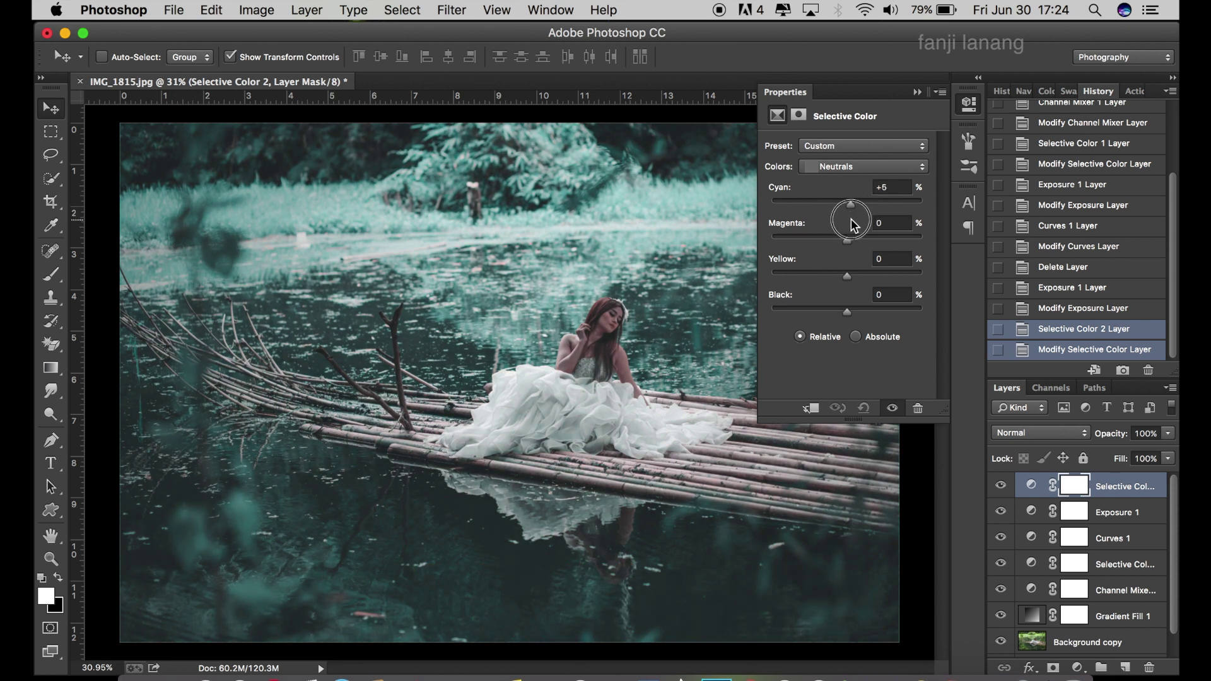
pyautogui.moveTo(852, 216); pyautogui.dragTo(851, 224)
pyautogui.moveTo(852, 279)
pyautogui.mouseDown()
pyautogui.moveTo(870, 297)
pyautogui.moveTo(850, 316)
pyautogui.mouseUp()
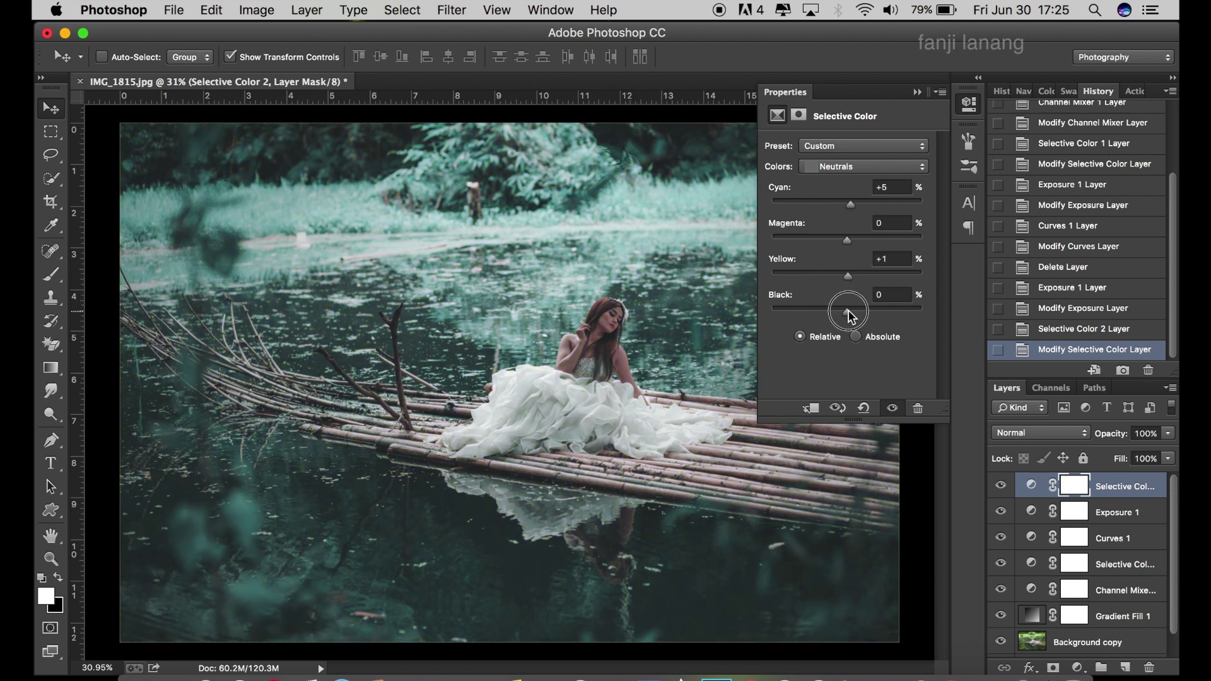
pyautogui.click(892, 258)
pyautogui.write('0')
pyautogui.moveTo(847, 311); pyautogui.dragTo(850, 312)
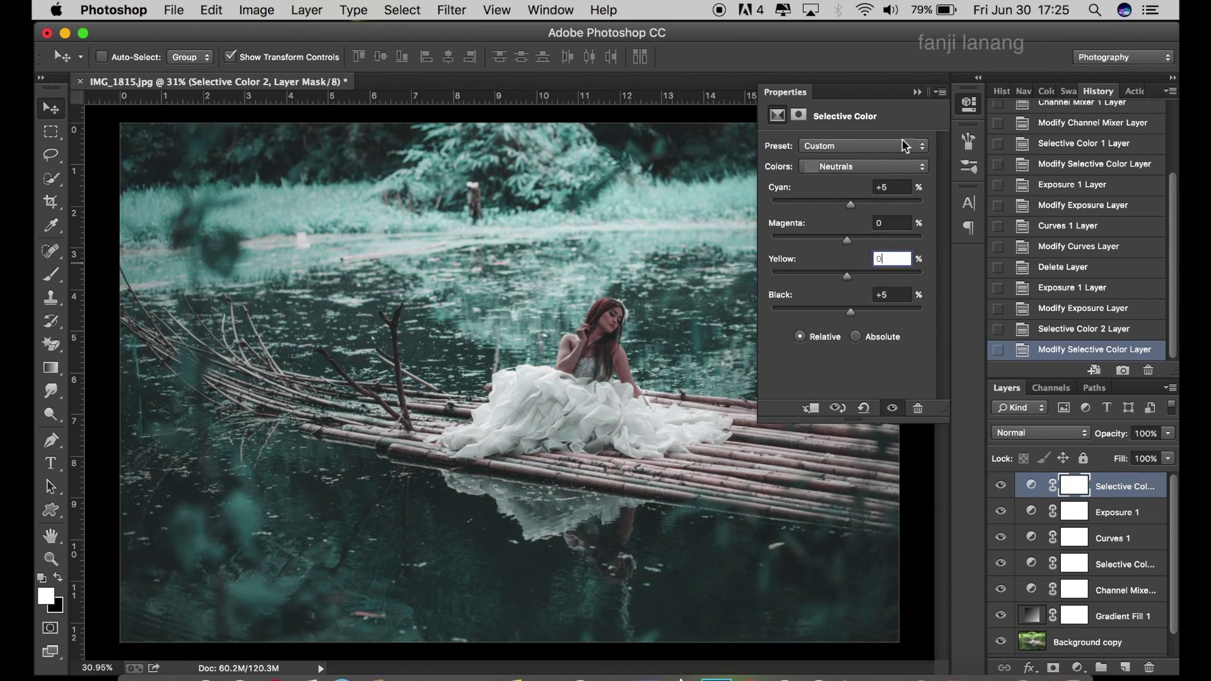
pyautogui.click(917, 92)
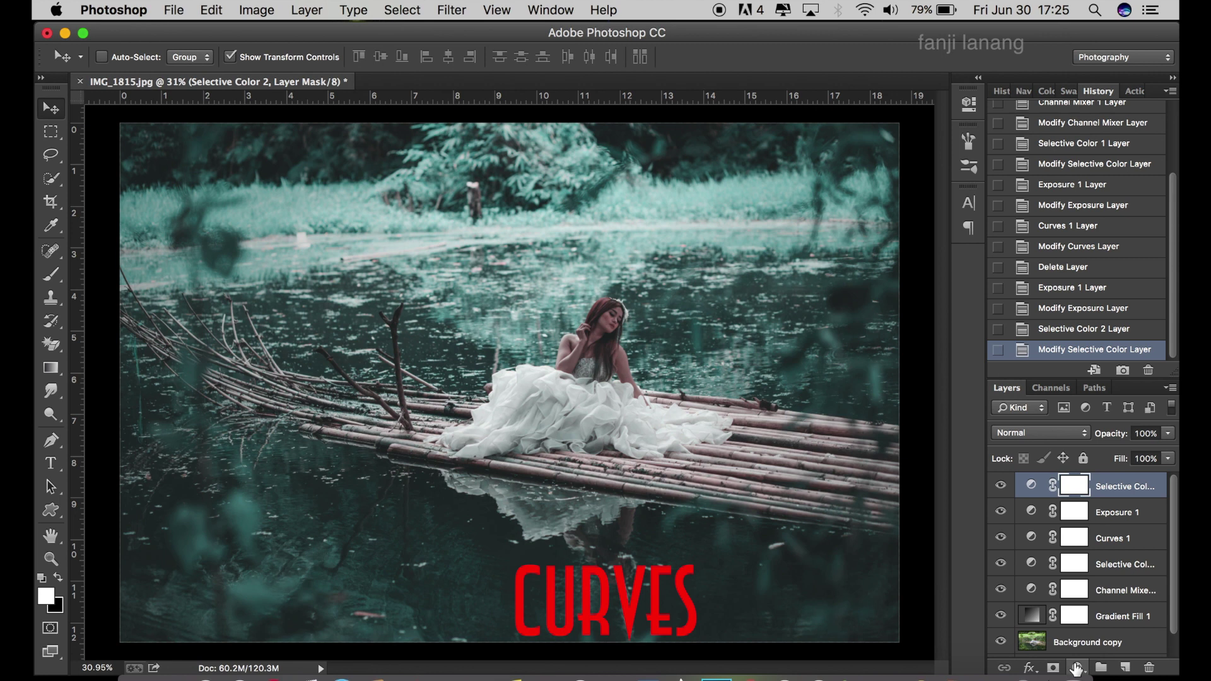
# Add a Curves 2 layer mapping input 116 to output 151, then fit the photo on screen.
pyautogui.click(1077, 668)
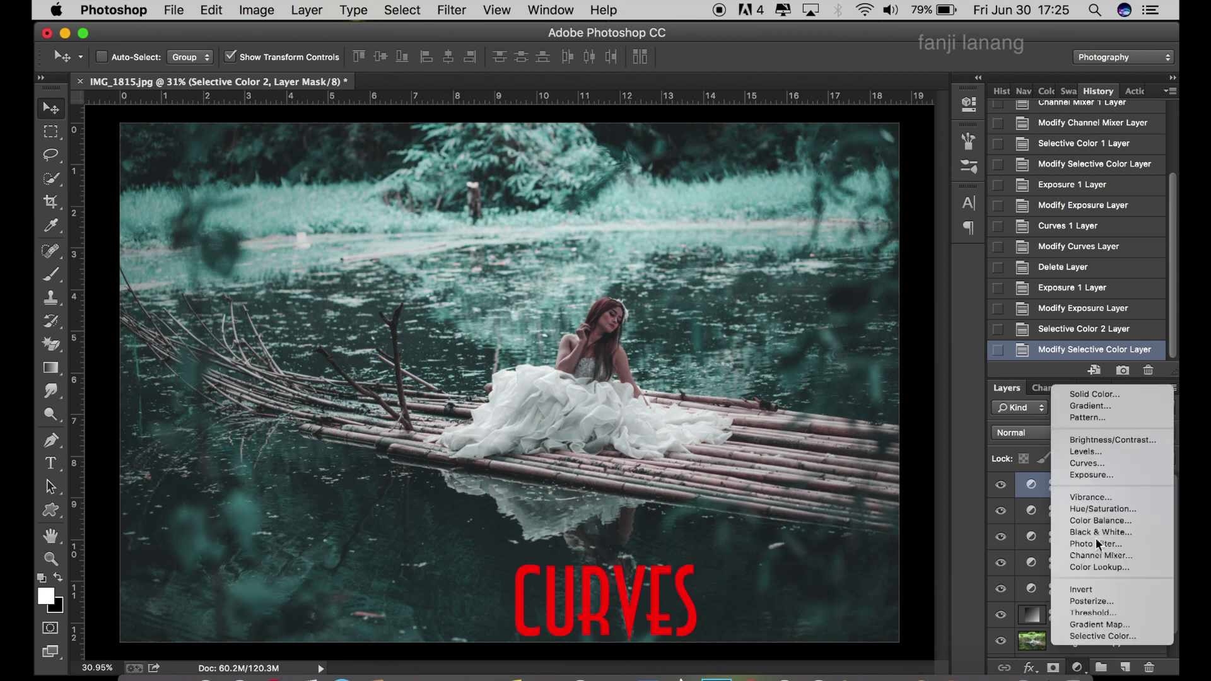
pyautogui.click(1097, 463)
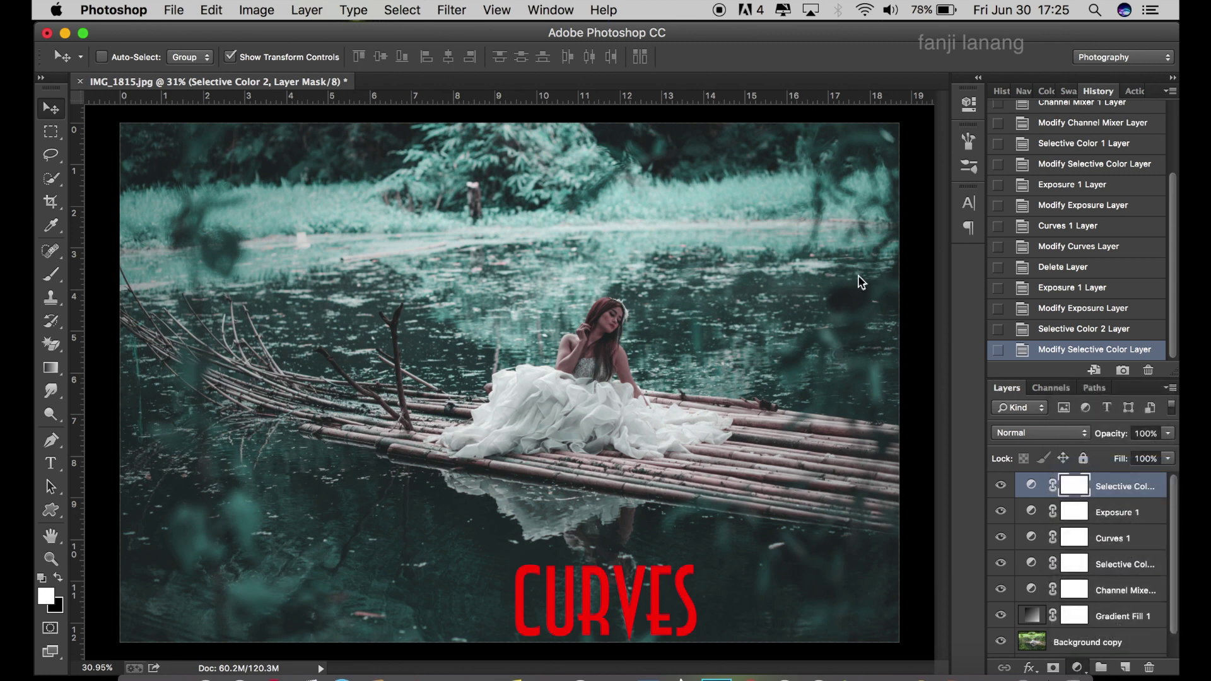
pyautogui.moveTo(861, 236); pyautogui.dragTo(858, 233)
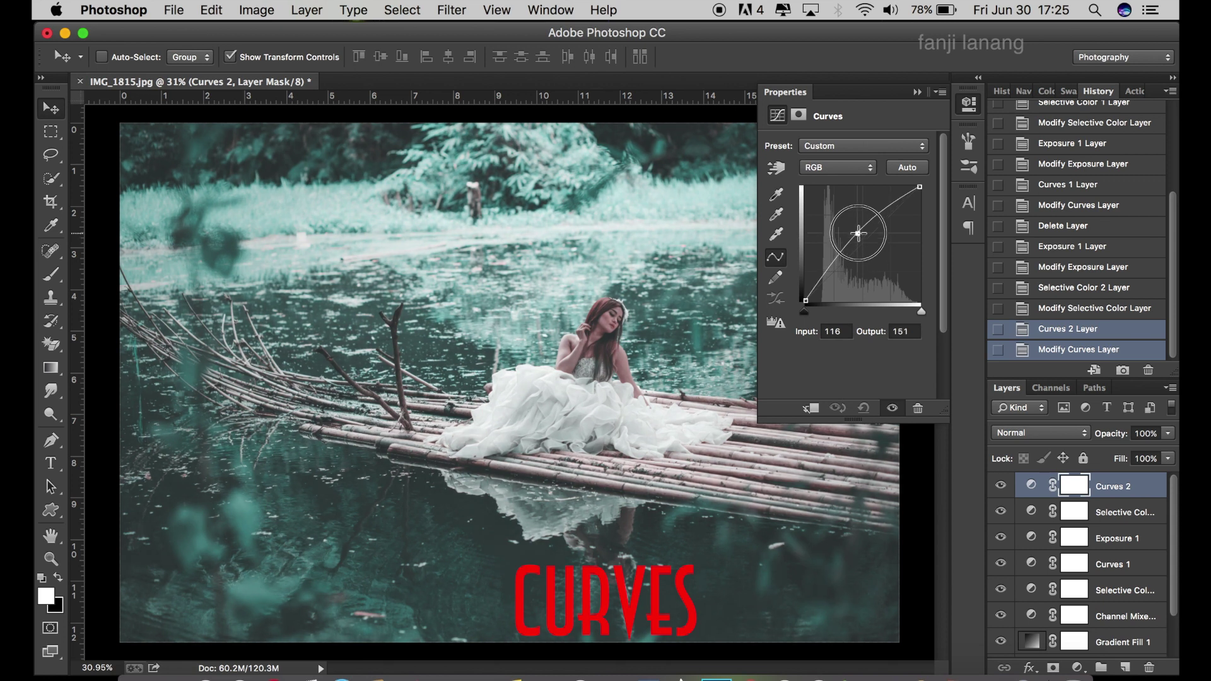
pyautogui.click(918, 94)
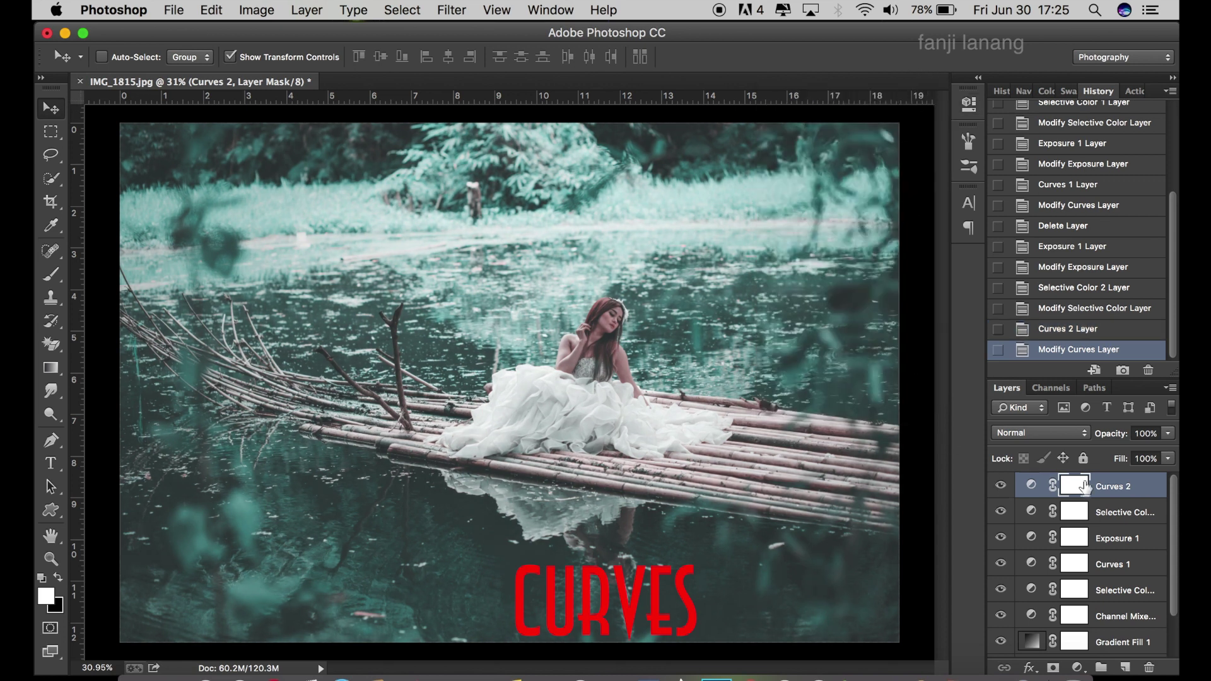
pyautogui.press('super+0')
pyautogui.scroll(-3, 819, 377)
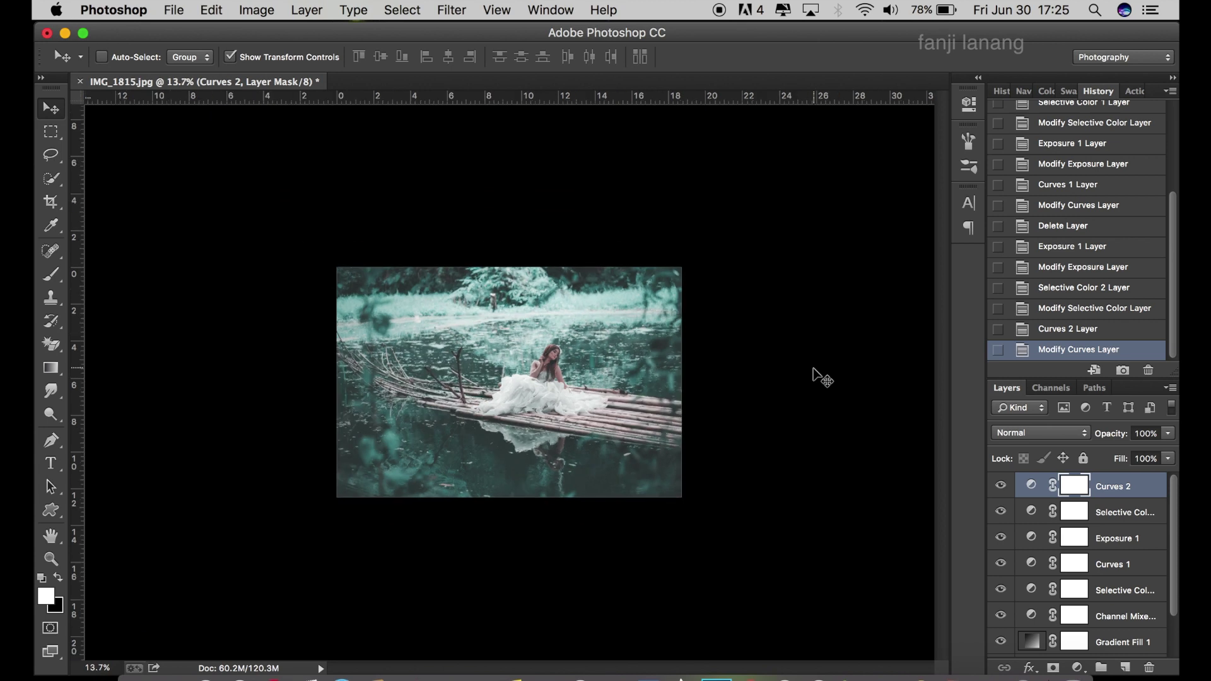
pyautogui.scroll(2, 819, 377)
pyautogui.scroll(-2, 820, 377)
pyautogui.scroll(2, 819, 377)
pyautogui.scroll(-1, 819, 377)
pyautogui.scroll(-1, 819, 377)
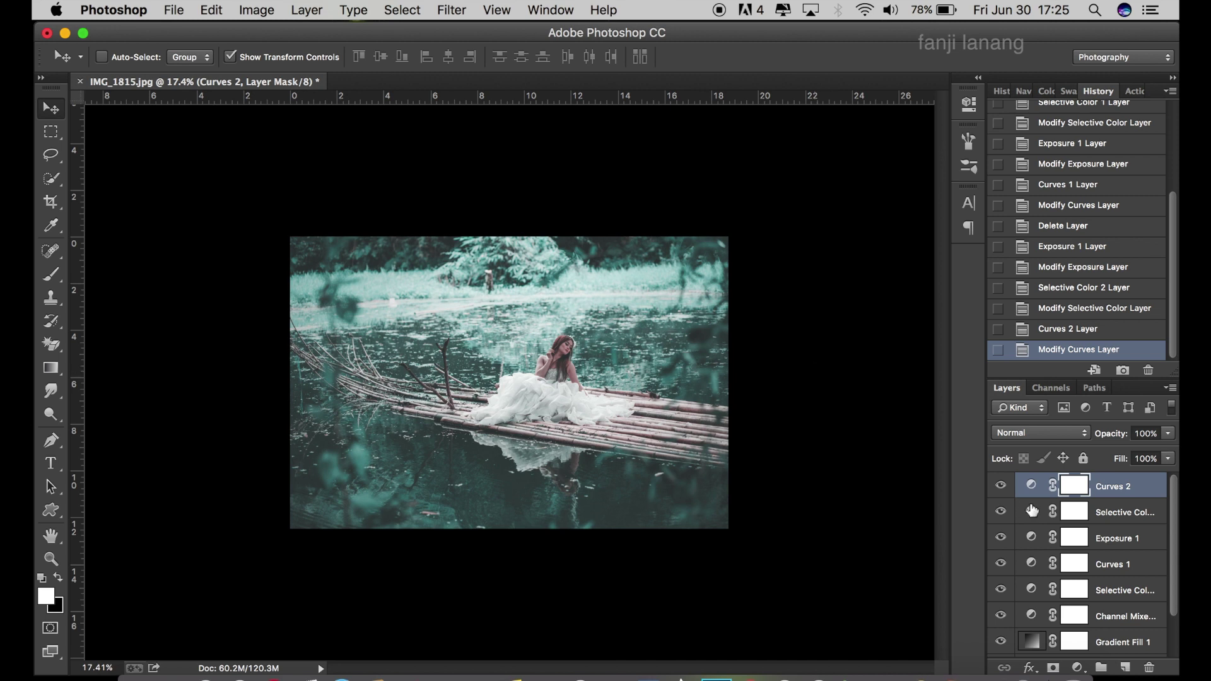
# Add a Levels 1 layer with the black input slider nudged right, then zoom in.
pyautogui.click(1078, 667)
pyautogui.click(1083, 452)
pyautogui.click(794, 273)
pyautogui.moveTo(791, 273); pyautogui.dragTo(796, 274)
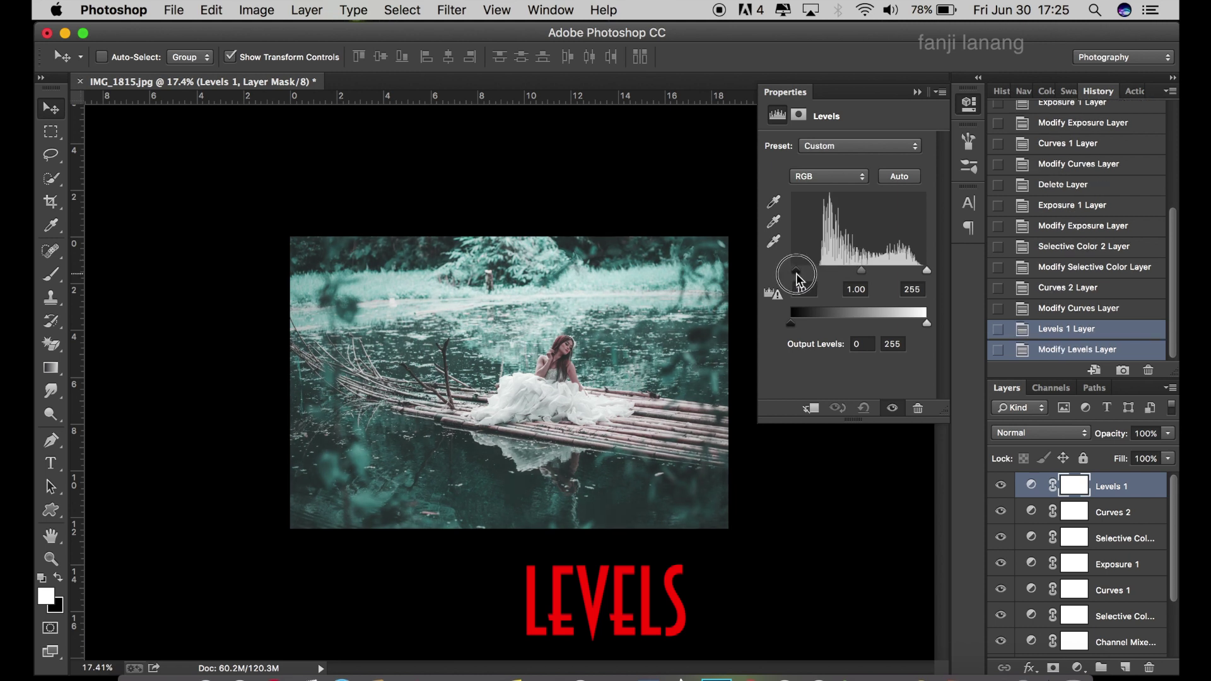
pyautogui.click(917, 93)
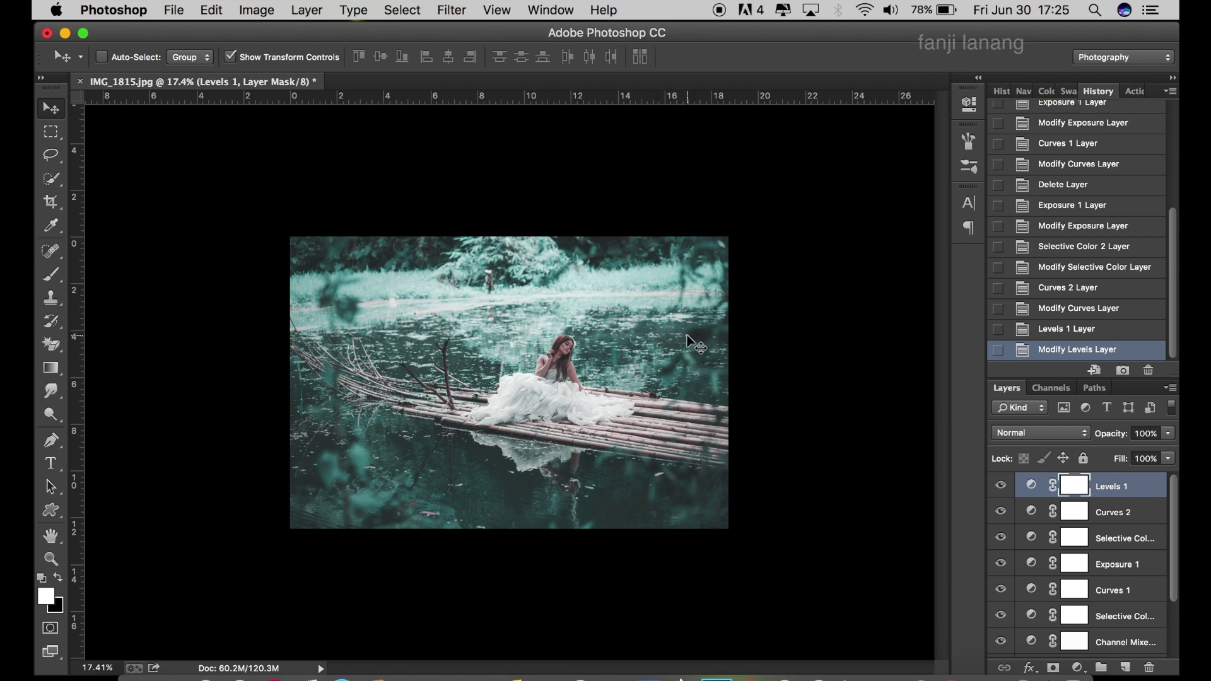
pyautogui.hotkey('ctrl', '+')
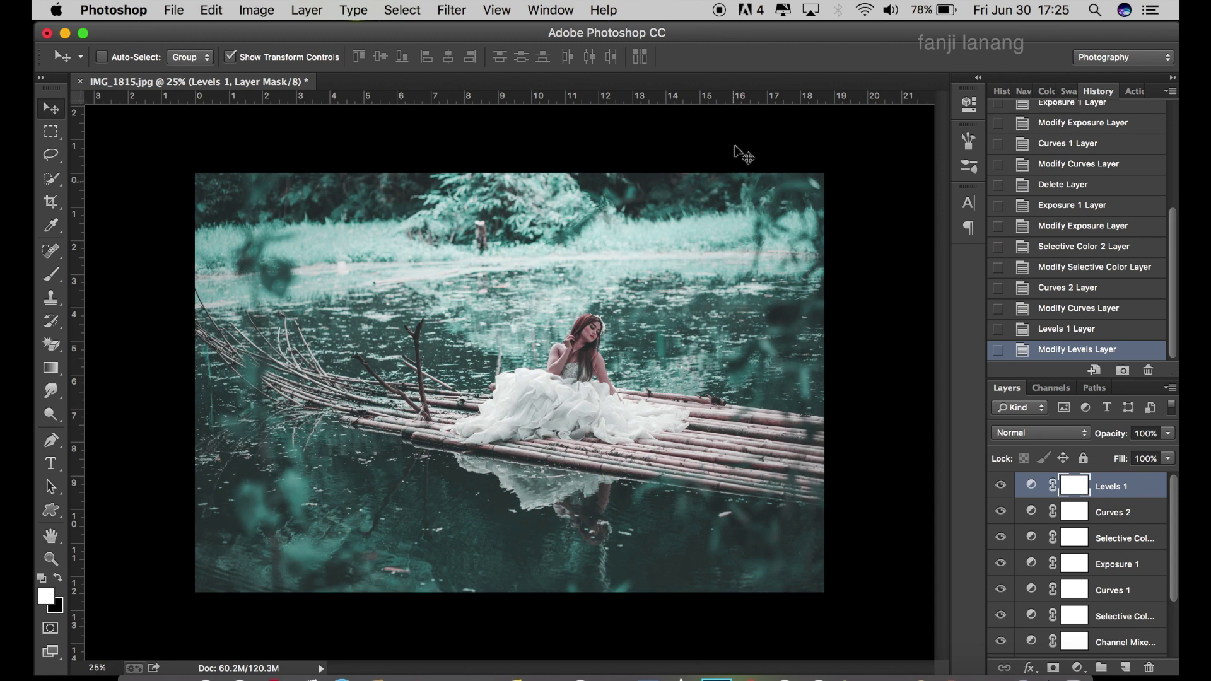
# Create a new Layer 1 and select the 724 logo brush preset.
pyautogui.click(1122, 666)
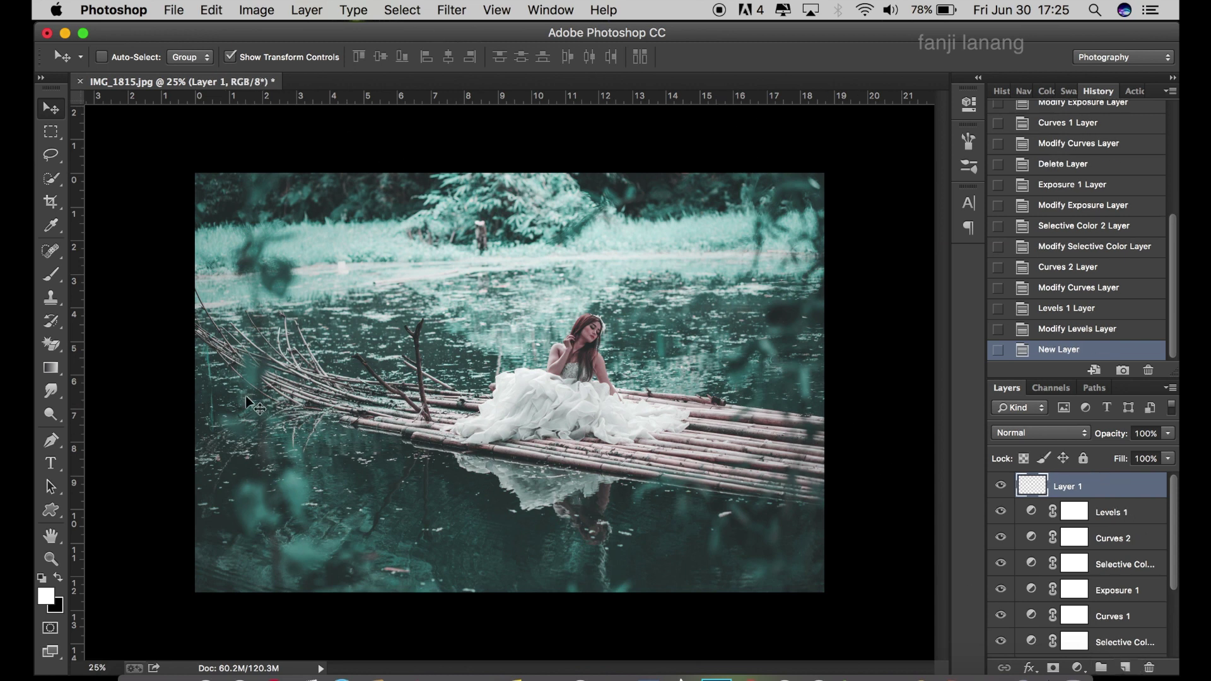
pyautogui.click(51, 274)
pyautogui.click(125, 58)
pyautogui.moveTo(238, 192); pyautogui.dragTo(239, 277)
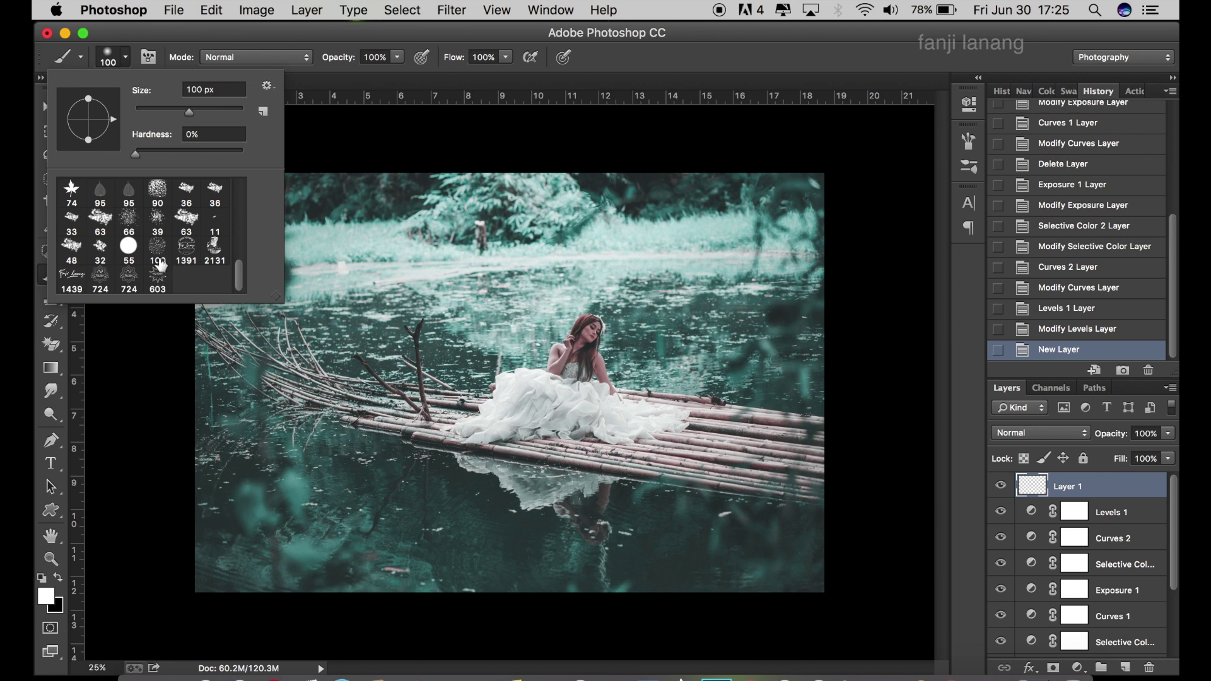
pyautogui.click(127, 282)
pyautogui.press('Return')
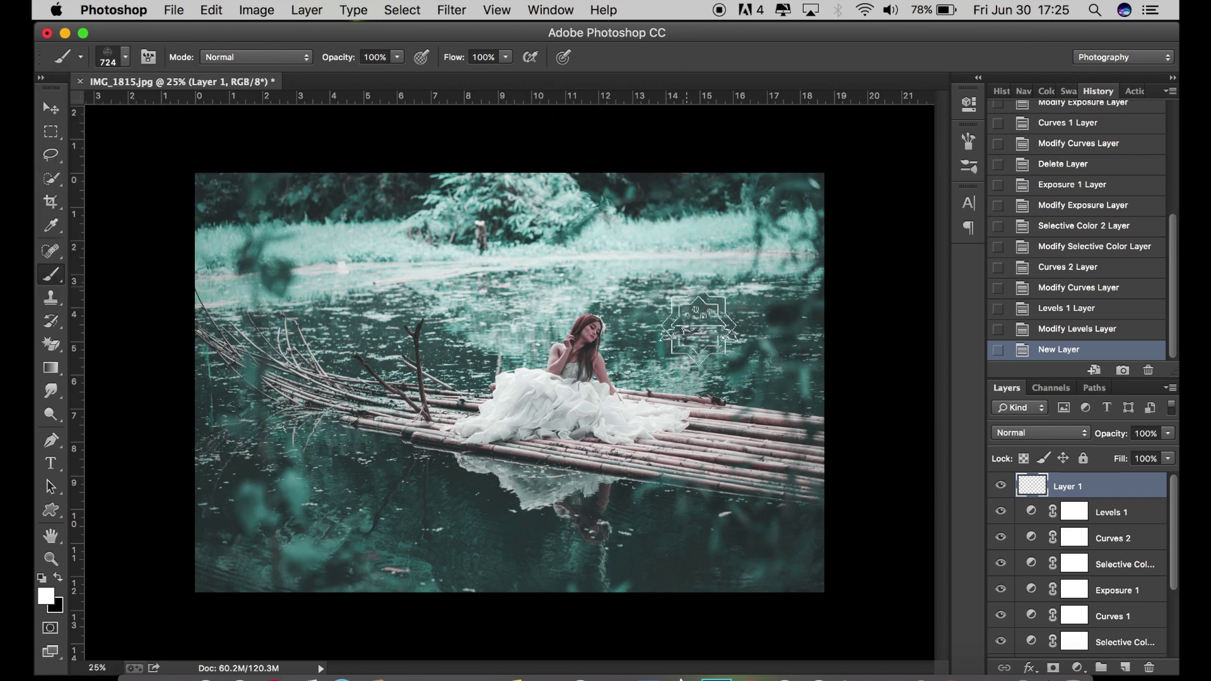
# Shrink the logo brush to 600 and stamp the white logo in the lower-right corner.
pyautogui.click(759, 533)
pyautogui.press('[')
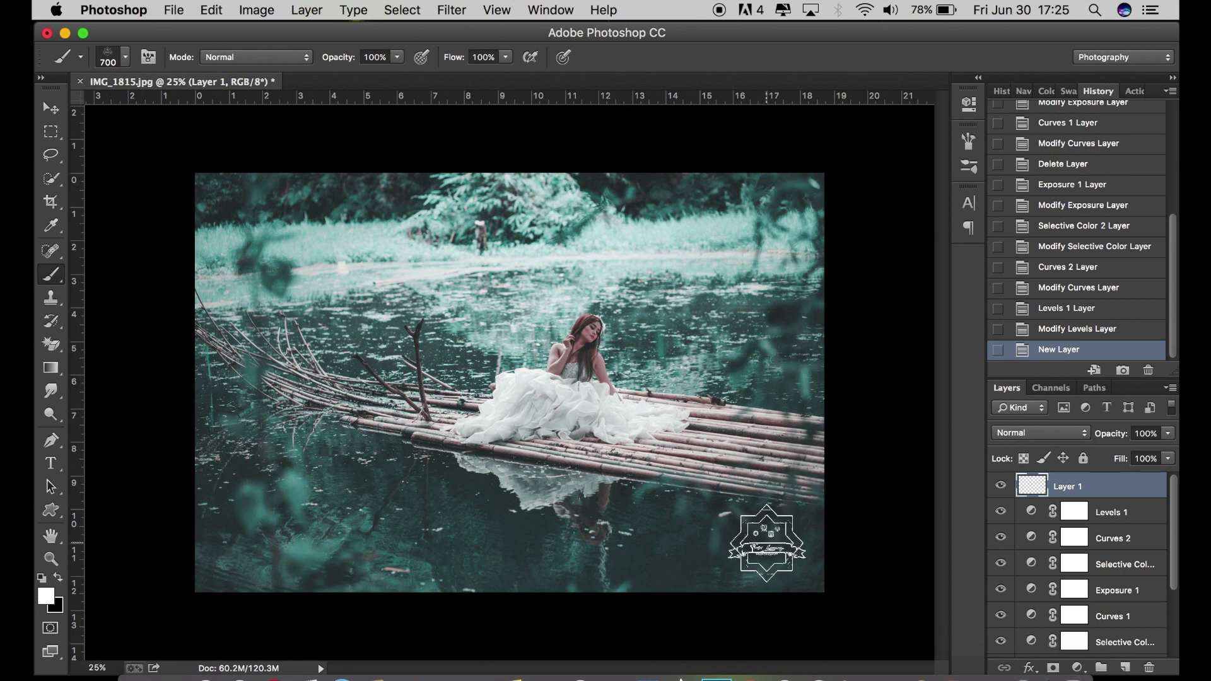
pyautogui.press('[')
pyautogui.click(767, 545)
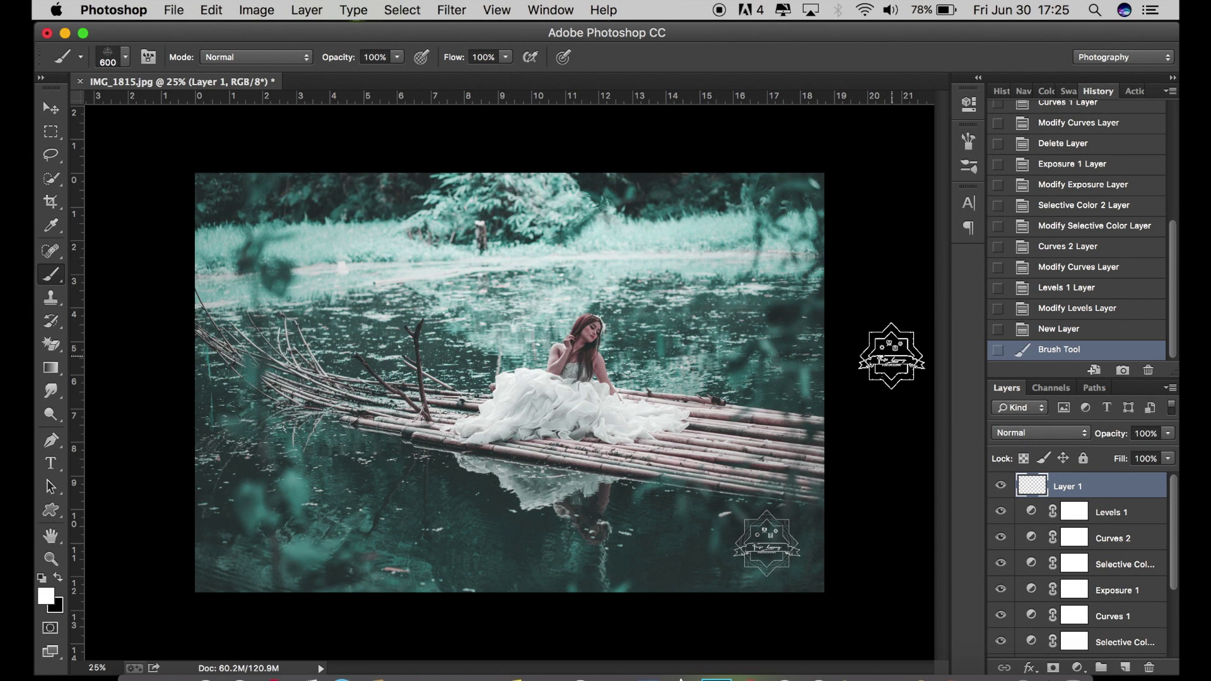